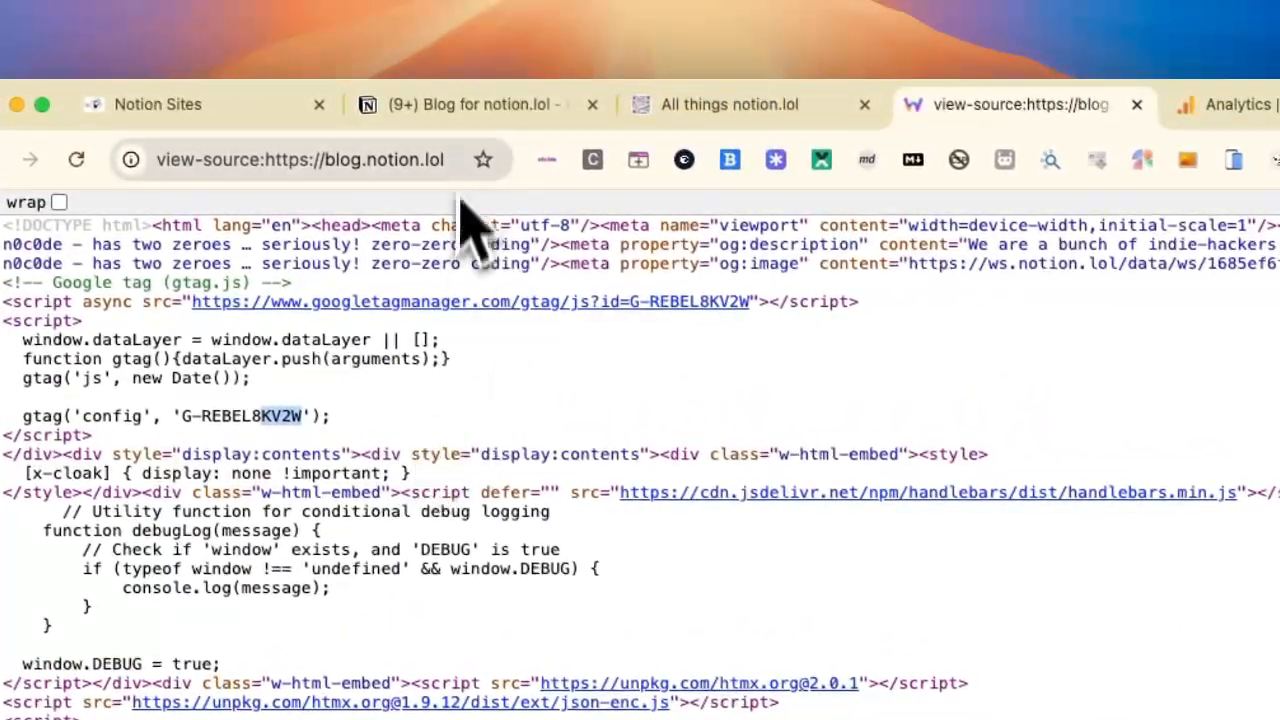
# Step: Open the "All about notion.lol" profile as a full page in the blog's Notion workspace and examine its GA Code property
pyautogui.click(478, 122)
pyautogui.scroll(-10, 575, 410)
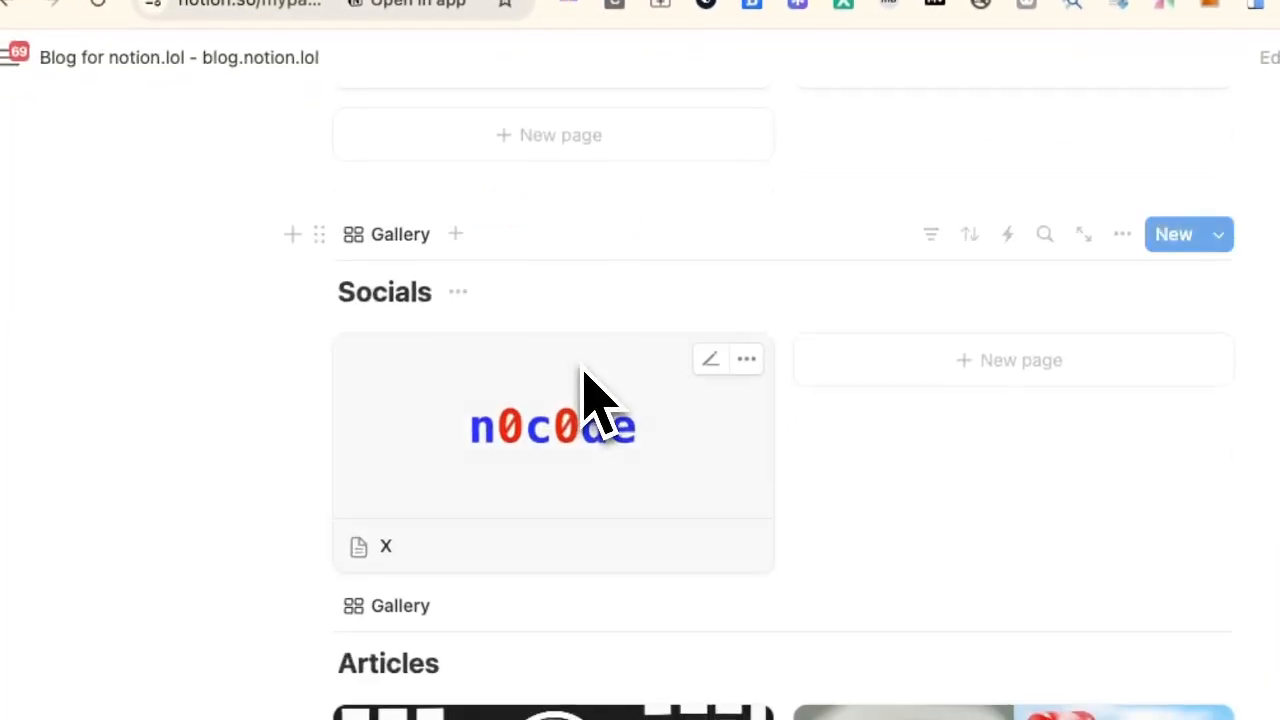
pyautogui.click(515, 180)
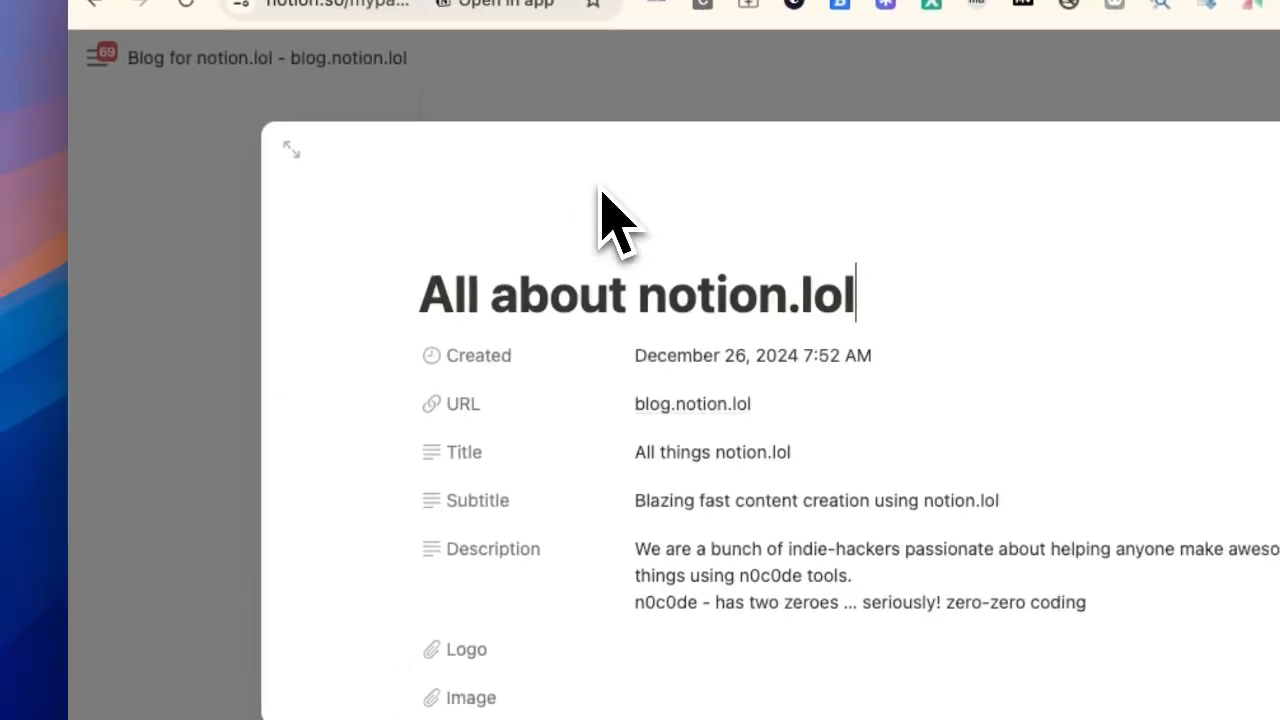
pyautogui.scroll(-2, 663, 514)
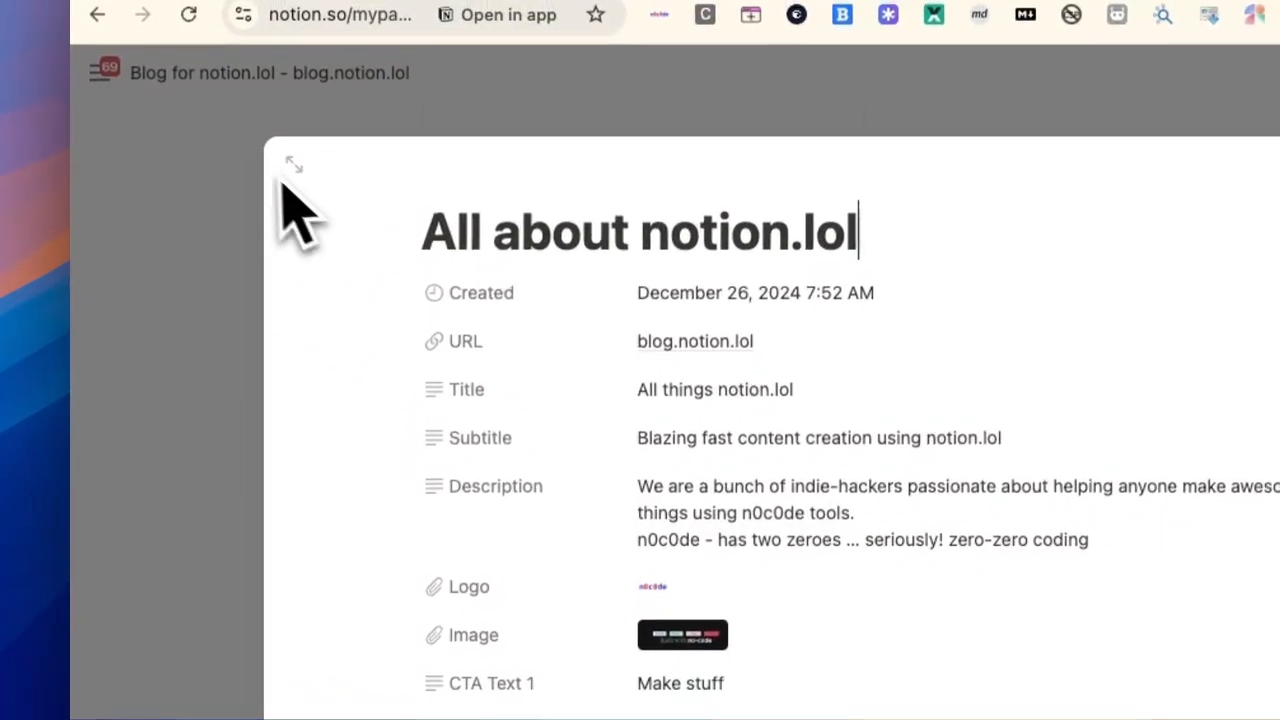
pyautogui.click(285, 180)
pyautogui.scroll(-10, 543, 457)
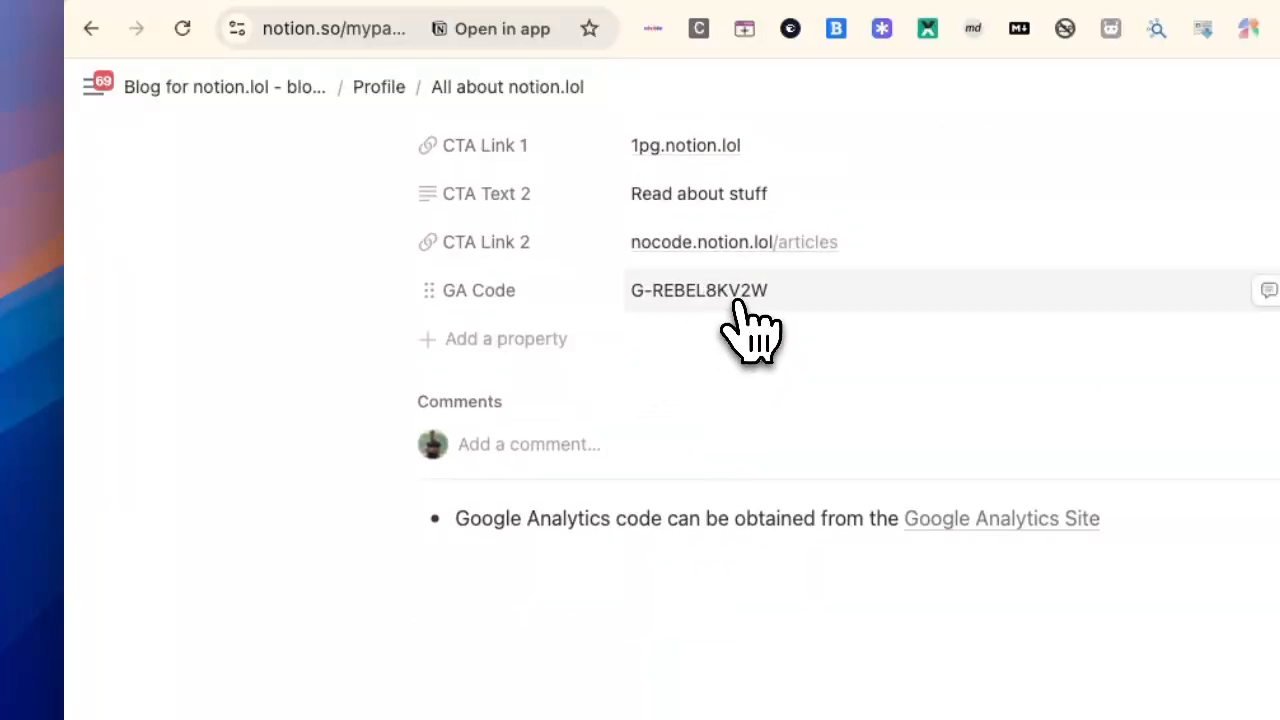
pyautogui.click(737, 298)
pyautogui.click(268, 603)
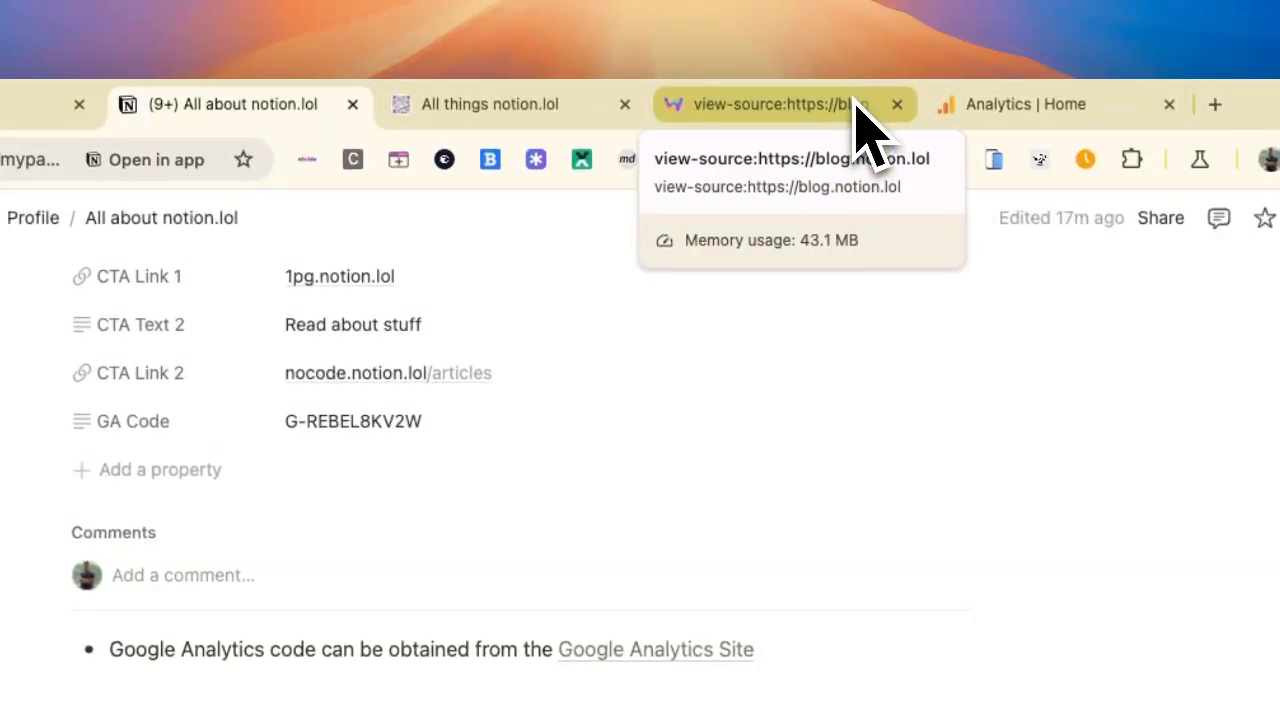
# Step: Switch to Google Analytics and search the accounts and properties for blog.notion.lol
pyautogui.click(857, 100)
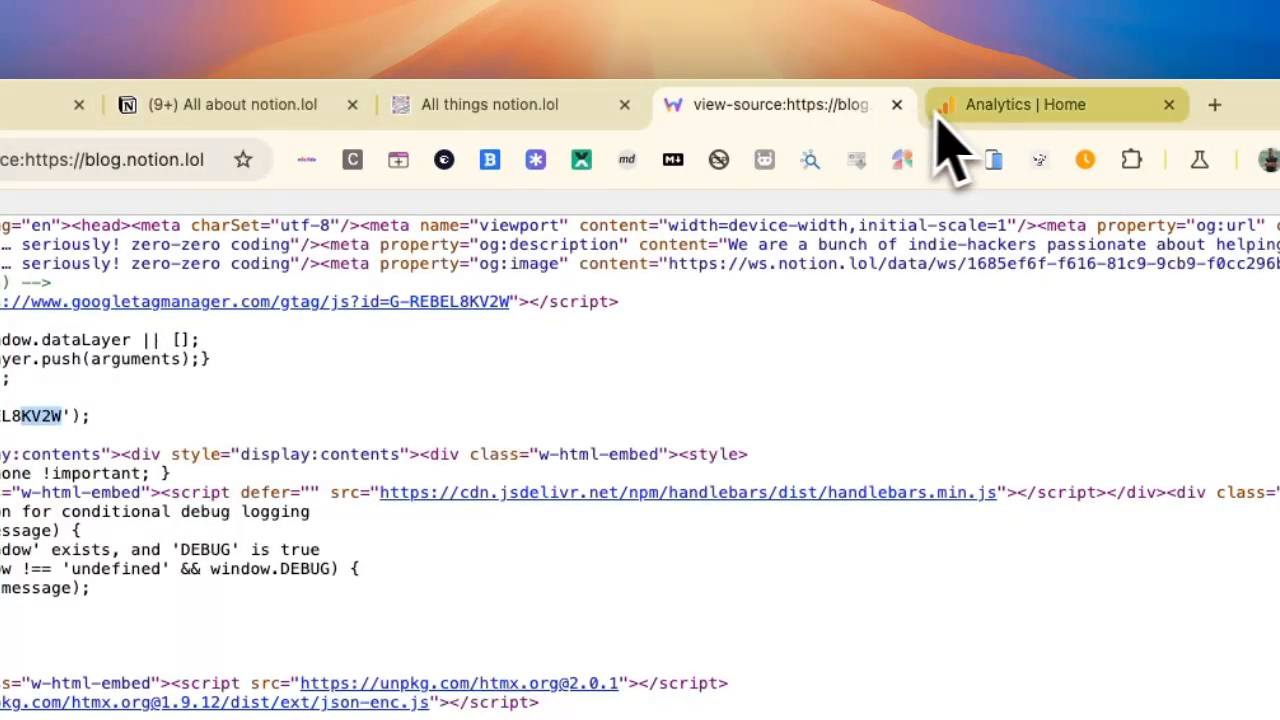
pyautogui.click(975, 110)
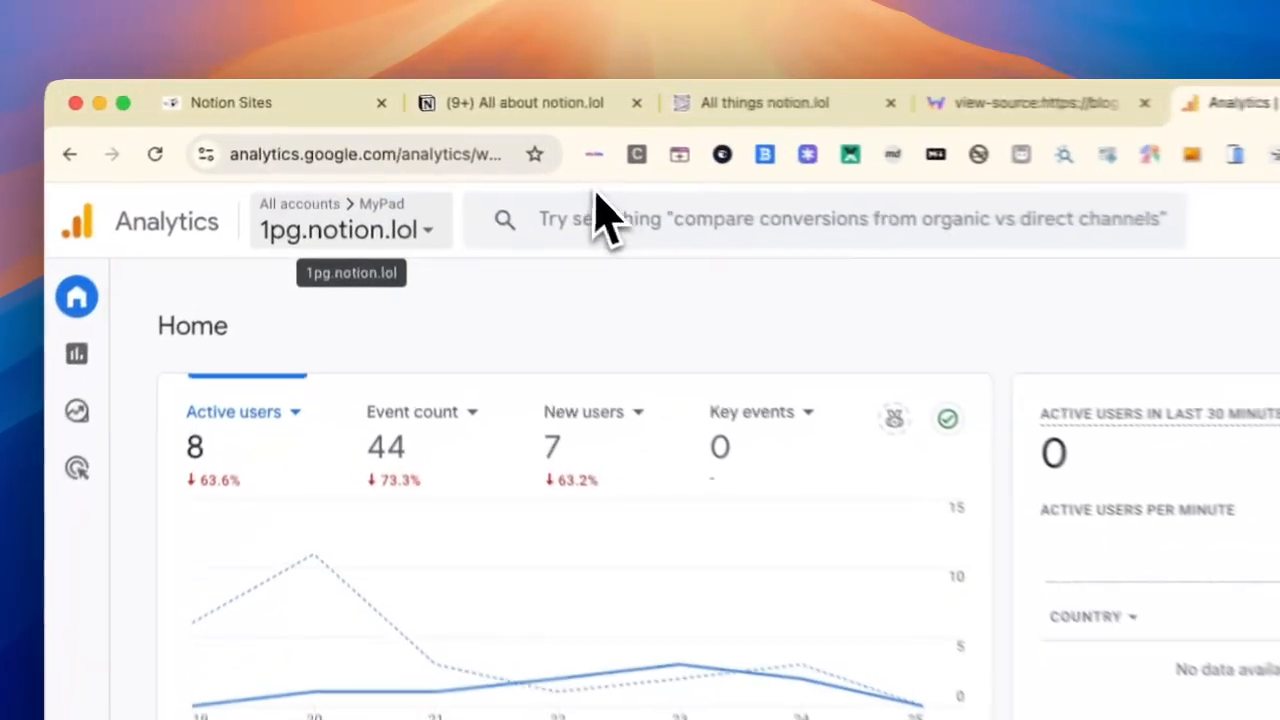
pyautogui.click(507, 173)
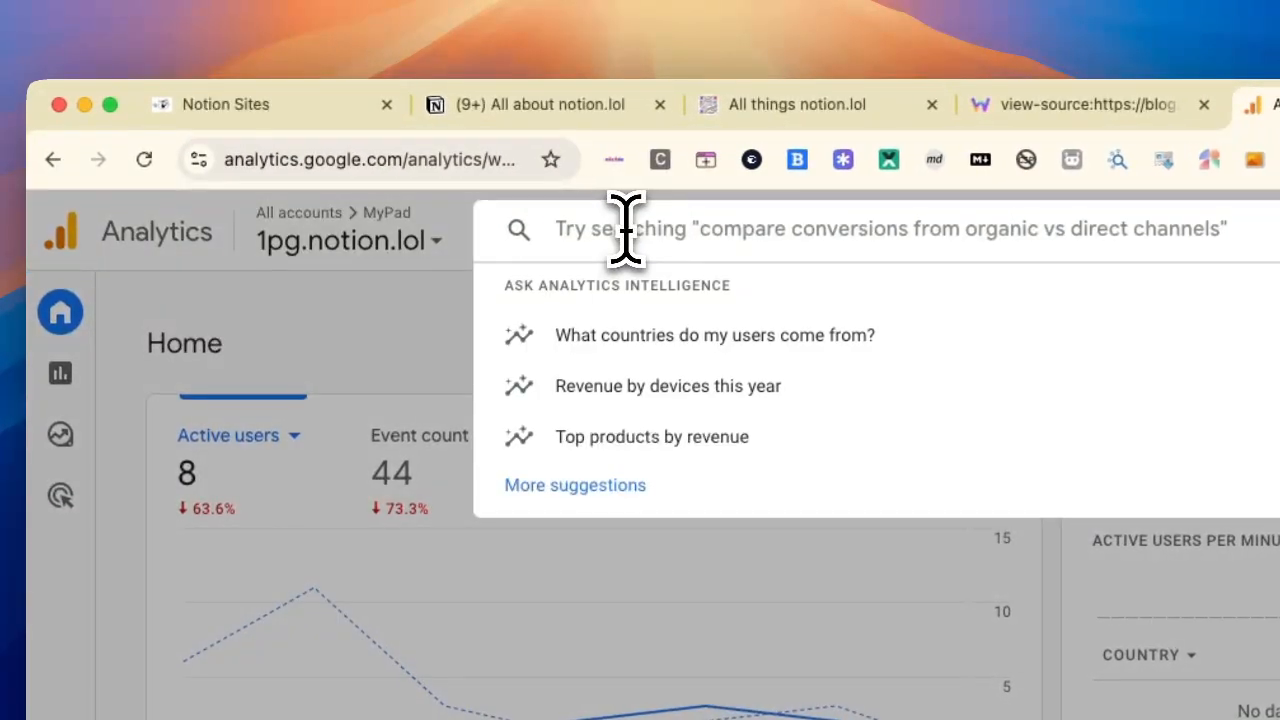
pyautogui.press('Escape')
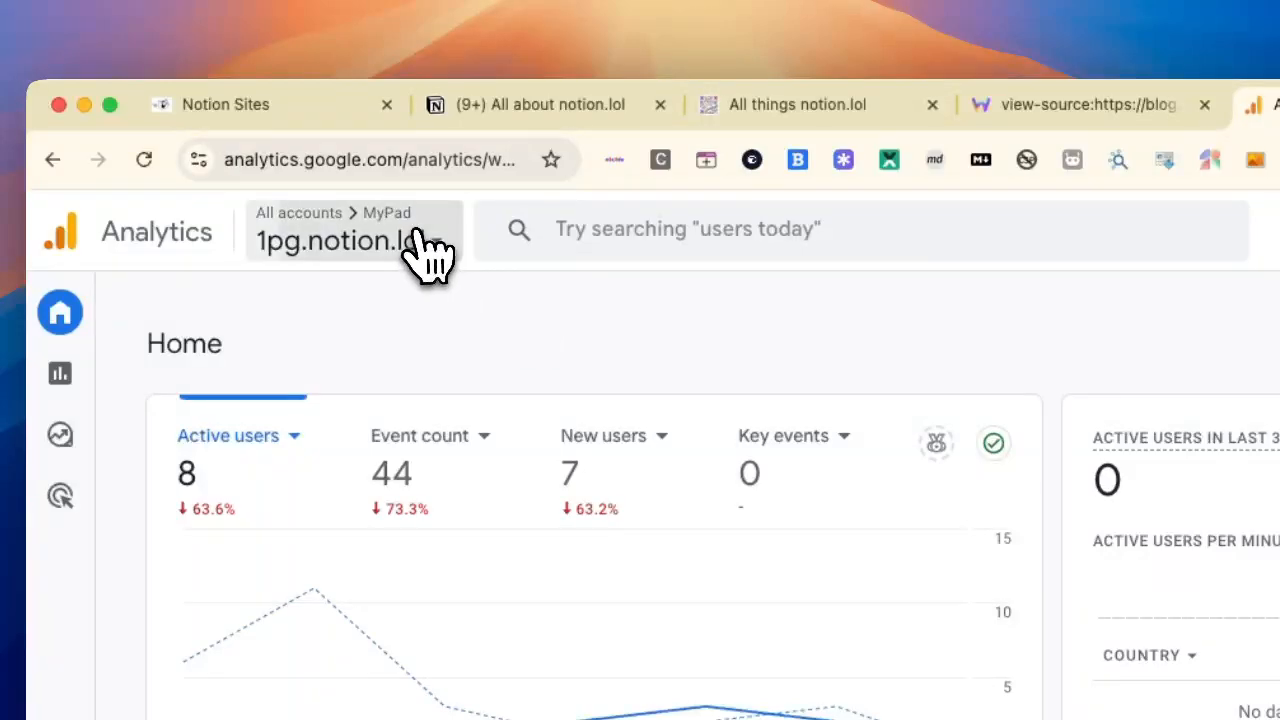
pyautogui.click(423, 248)
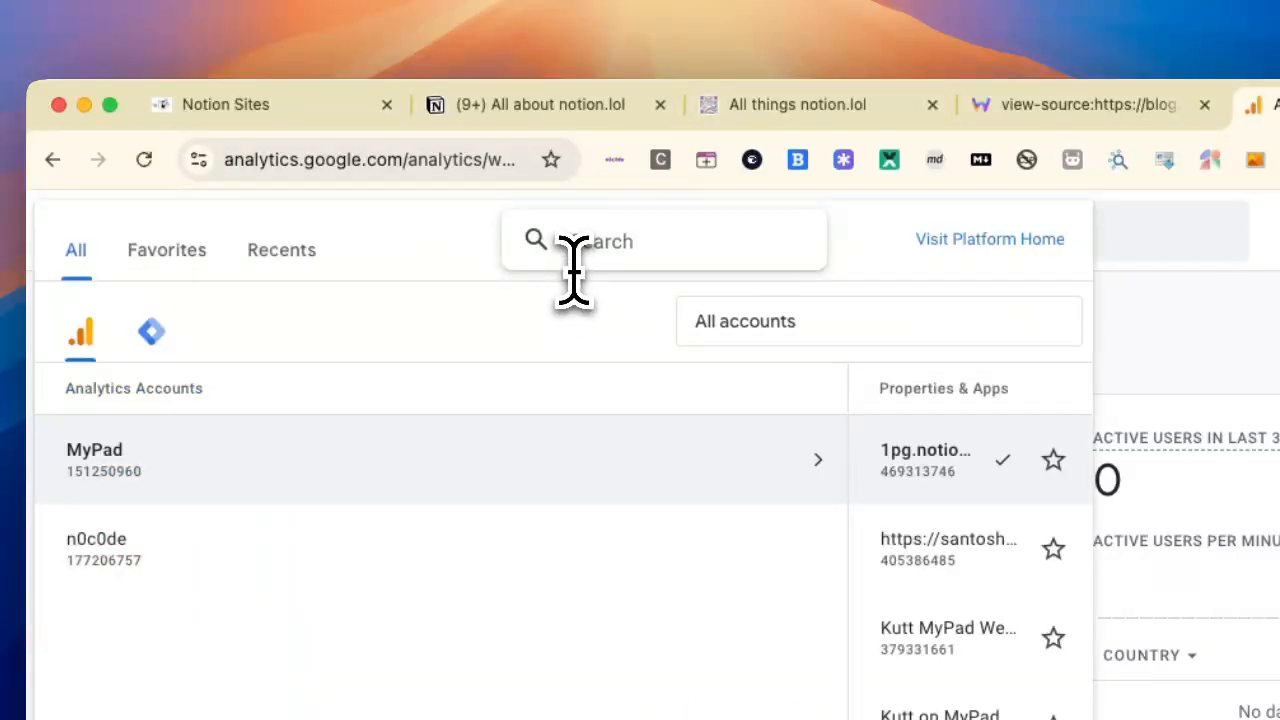
pyautogui.write('blog.notion.lol')
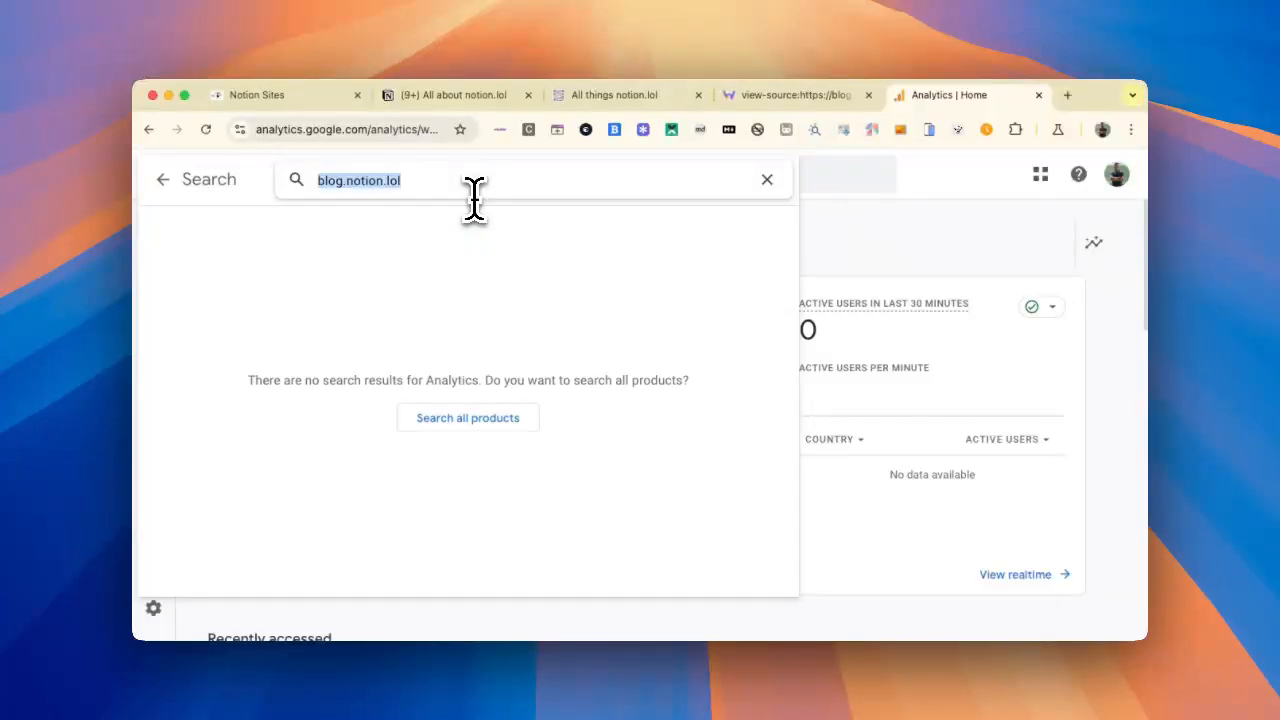
pyautogui.press('Escape')
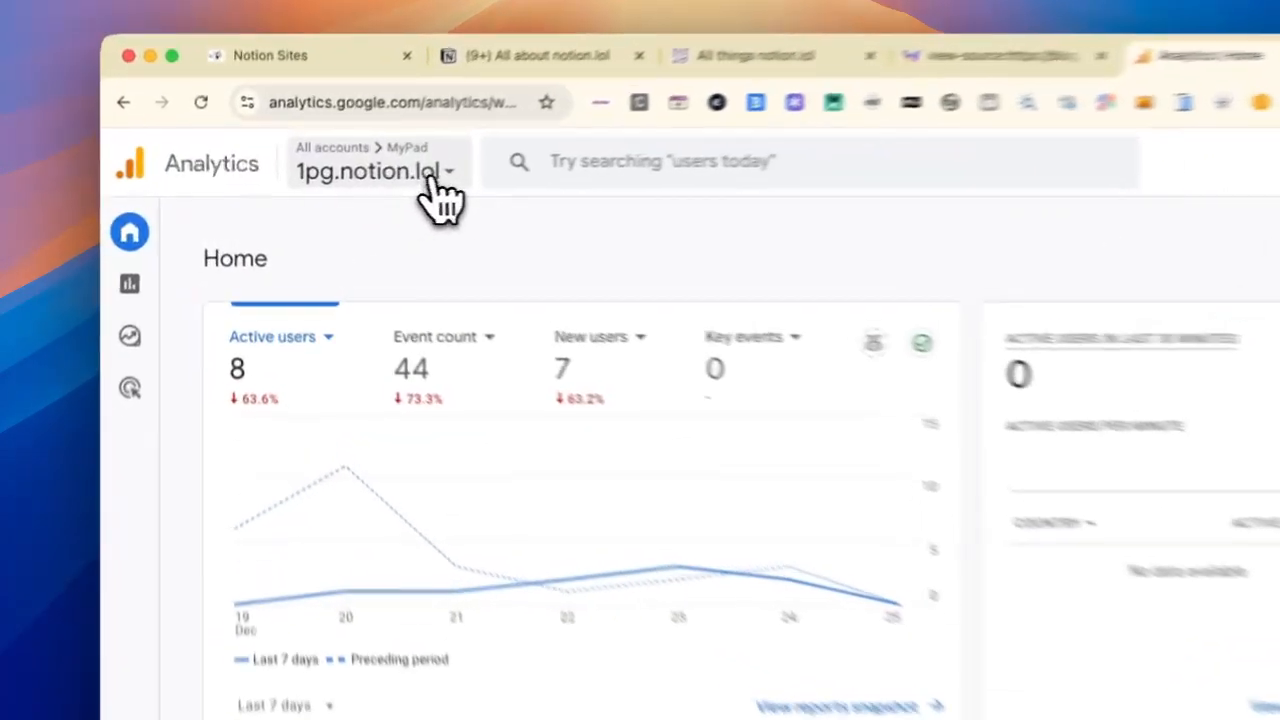
# Step: Look through the properties under the MyPad Analytics account and check the Tag Manager accounts
pyautogui.click(370, 185)
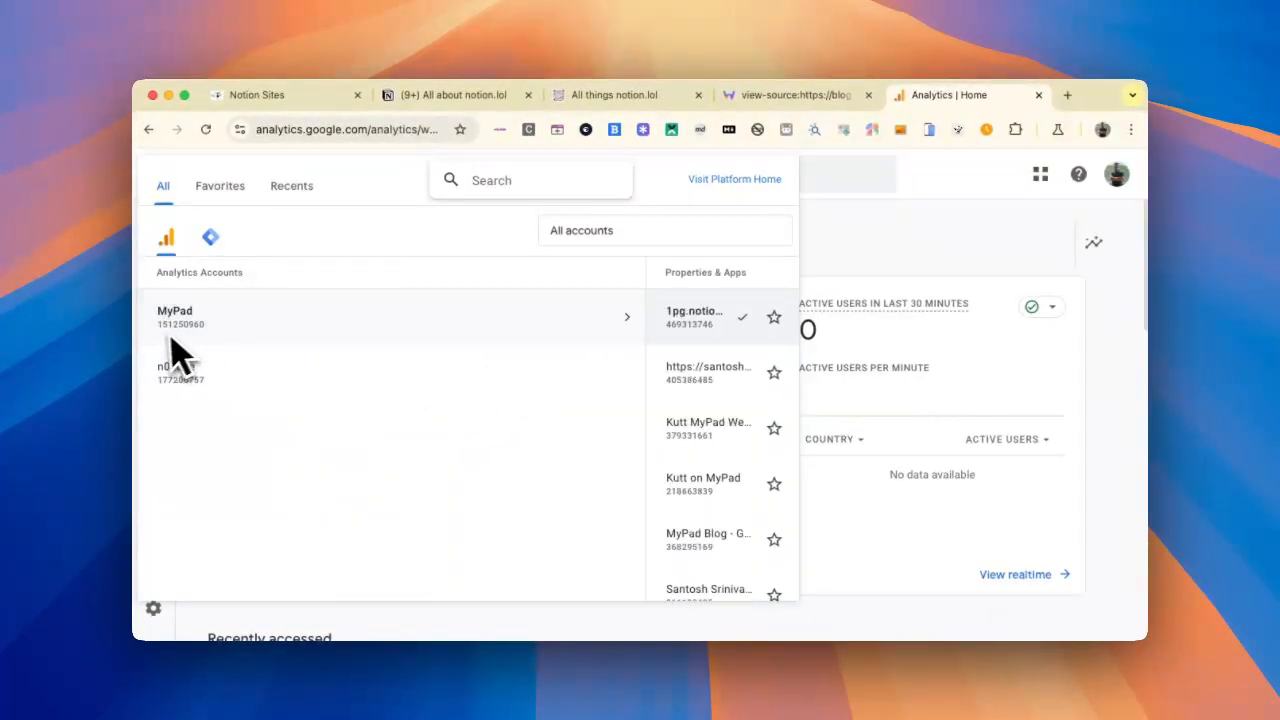
pyautogui.moveTo(650, 338)
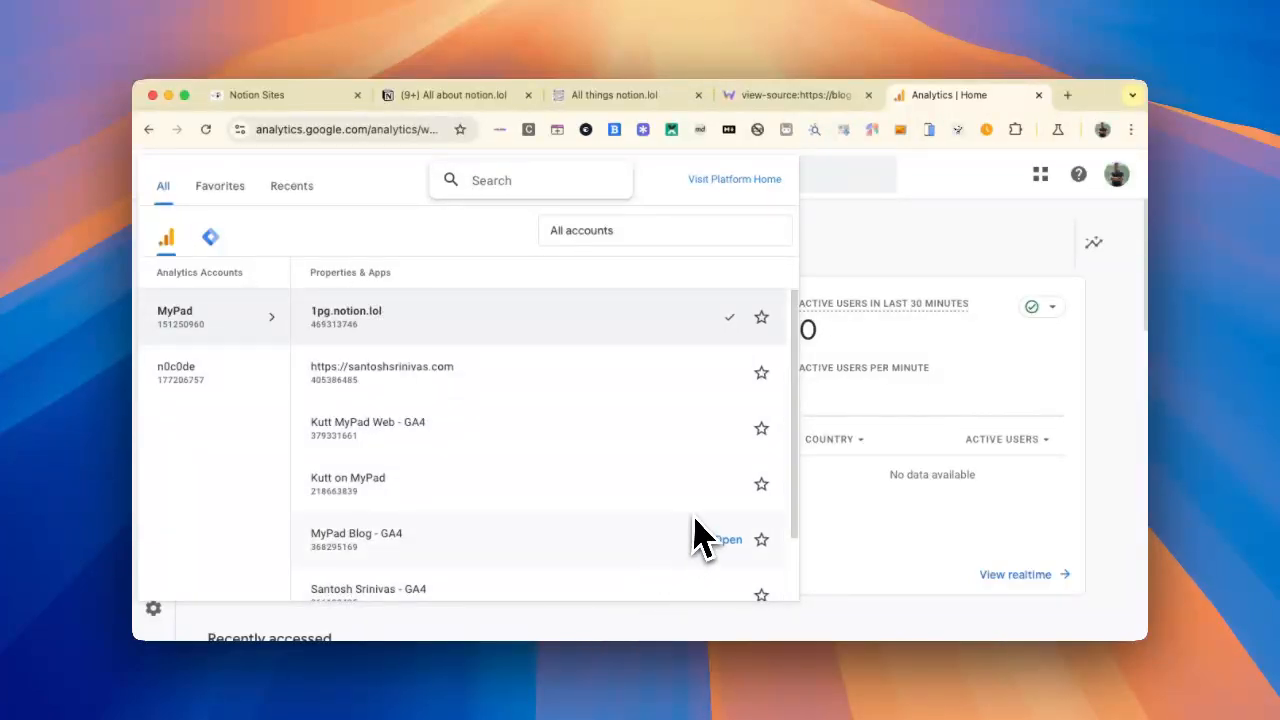
pyautogui.scroll(-2, 700, 535)
pyautogui.scroll(2, 700, 530)
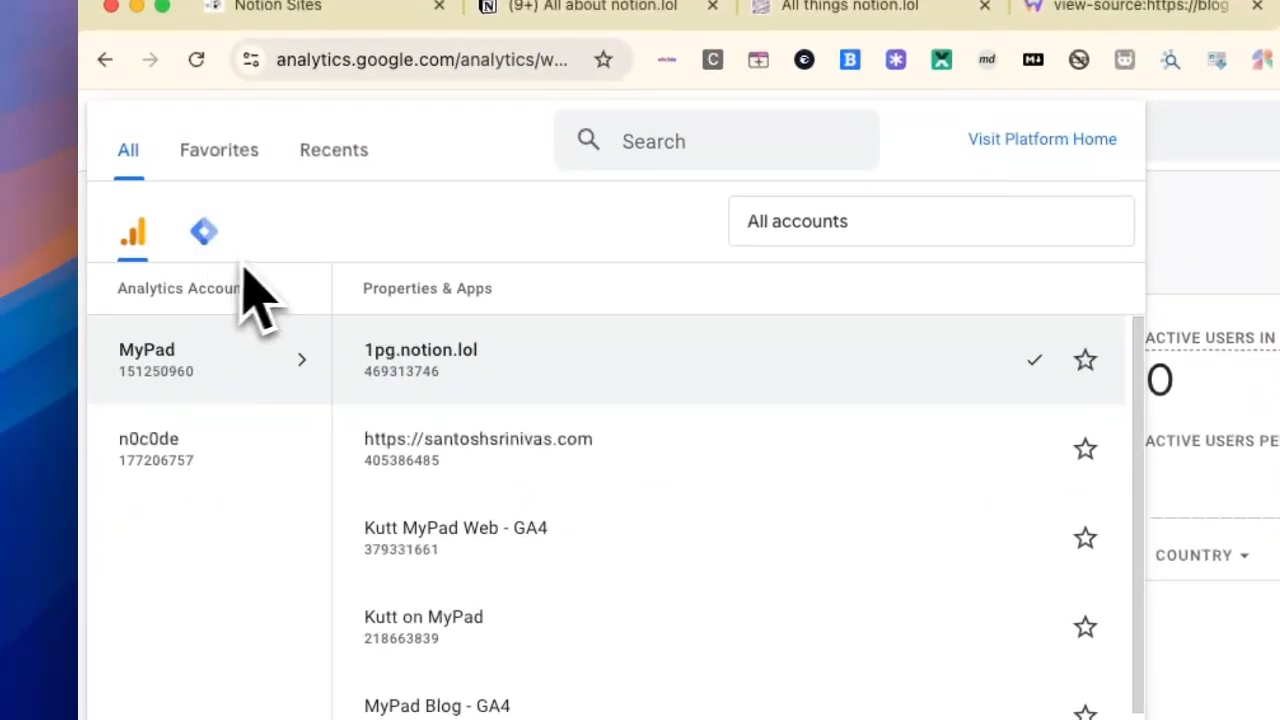
pyautogui.click(232, 252)
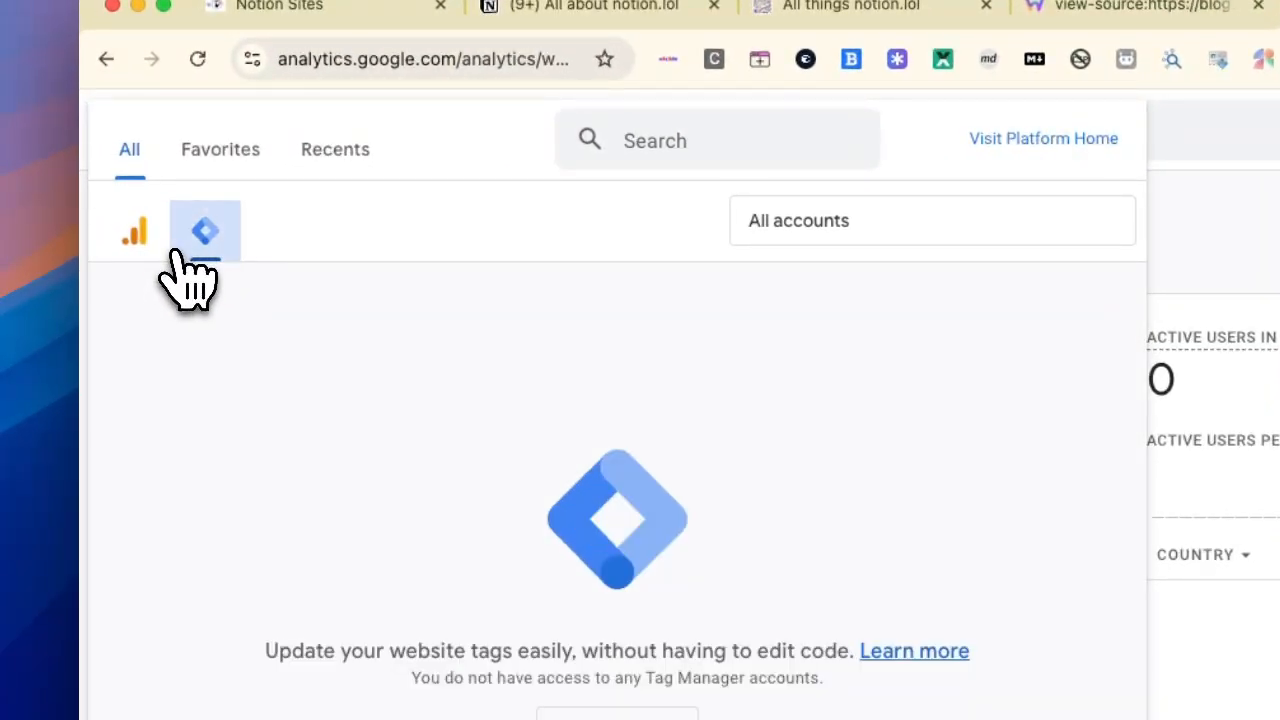
pyautogui.click(136, 232)
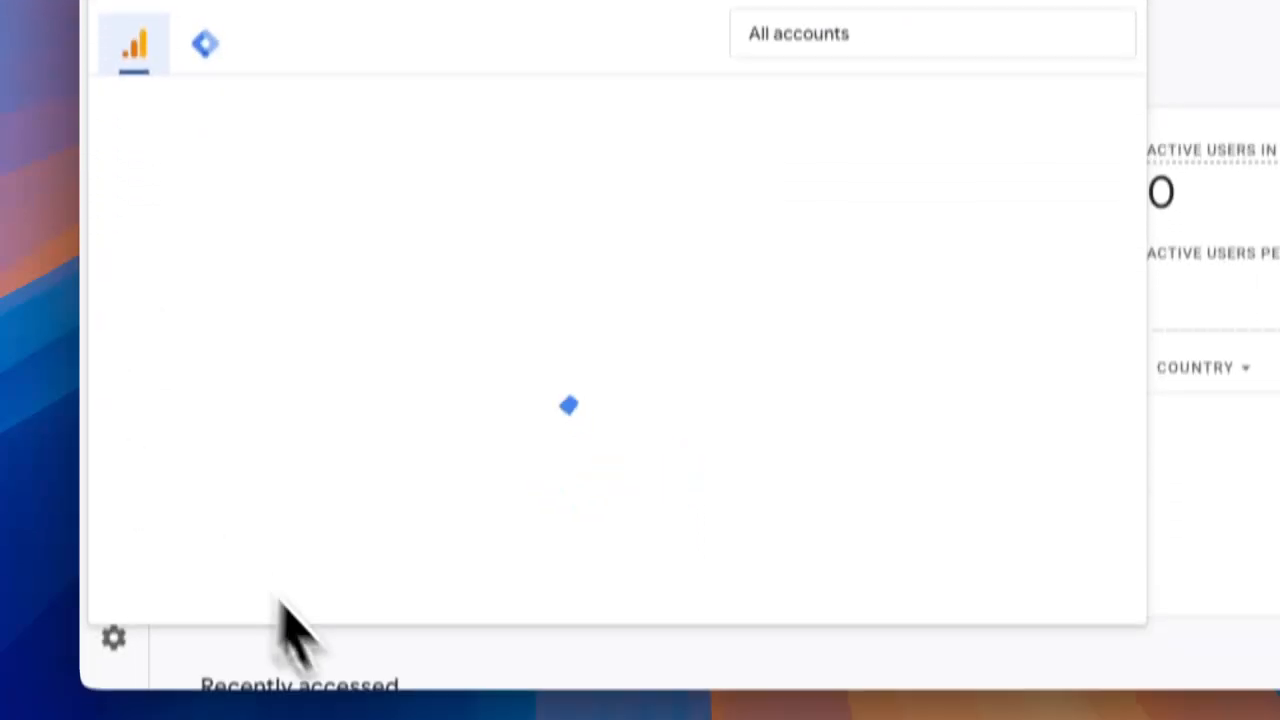
pyautogui.click(320, 636)
# Step: Open the Analytics admin settings, expand the account and property groups, and view the current property's details
pyautogui.moveTo(200, 371)
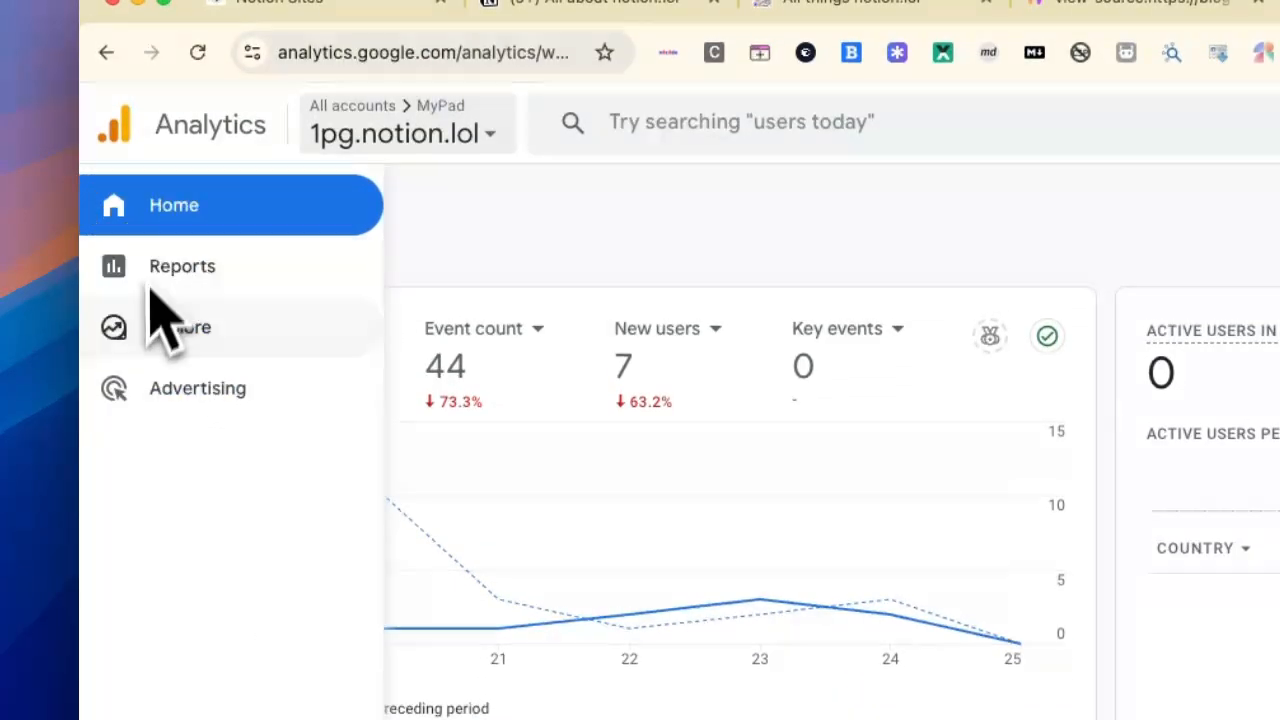
pyautogui.click(160, 617)
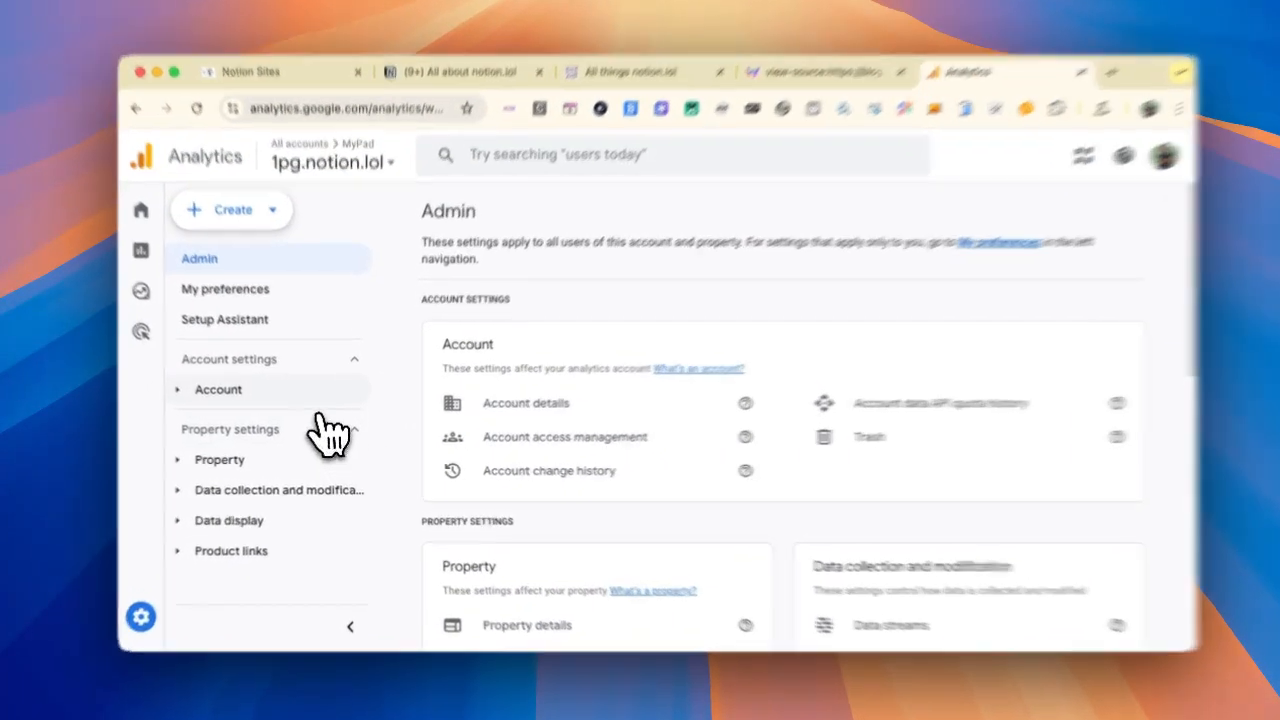
pyautogui.click(318, 400)
pyautogui.scroll(-4, 305, 430)
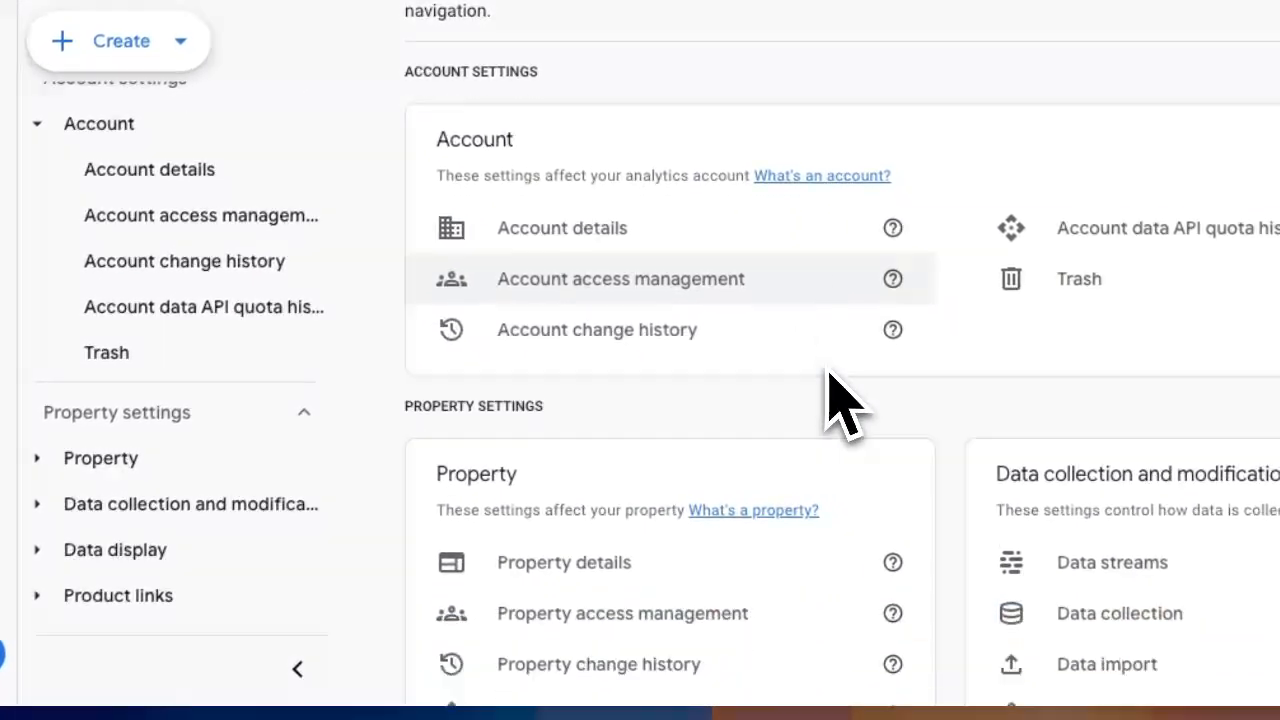
pyautogui.scroll(-1, 828, 374)
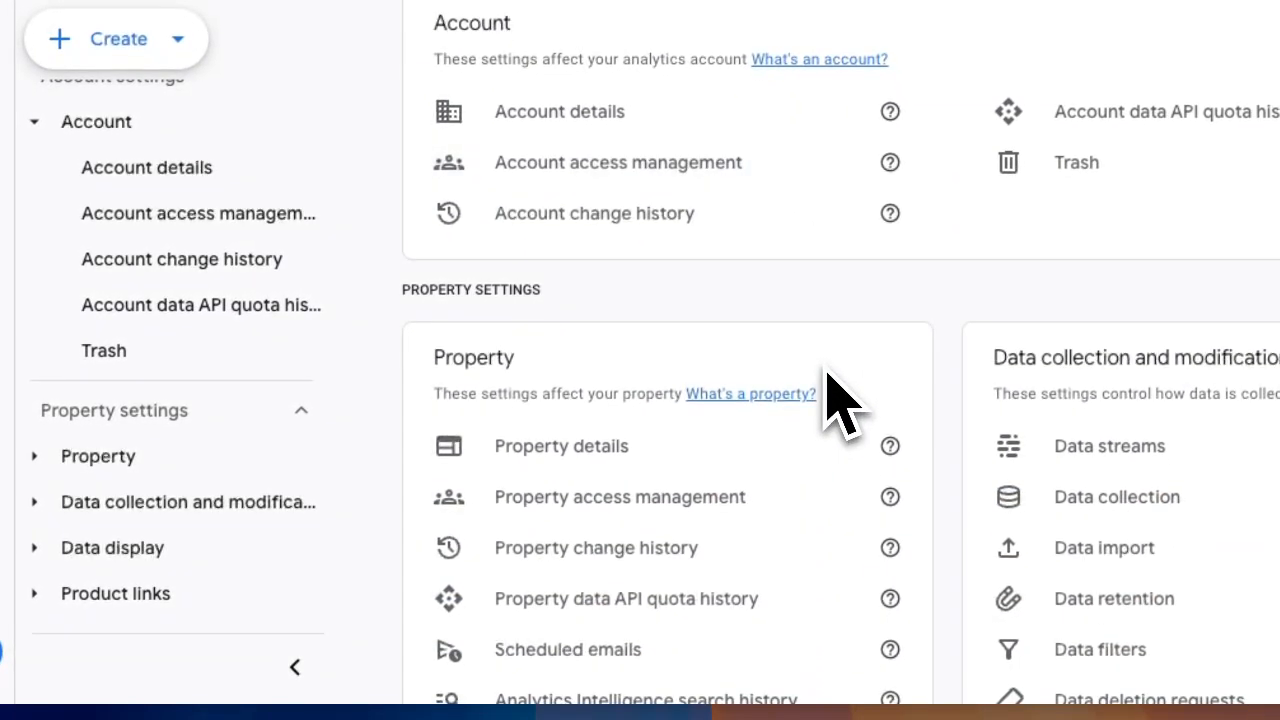
pyautogui.click(215, 458)
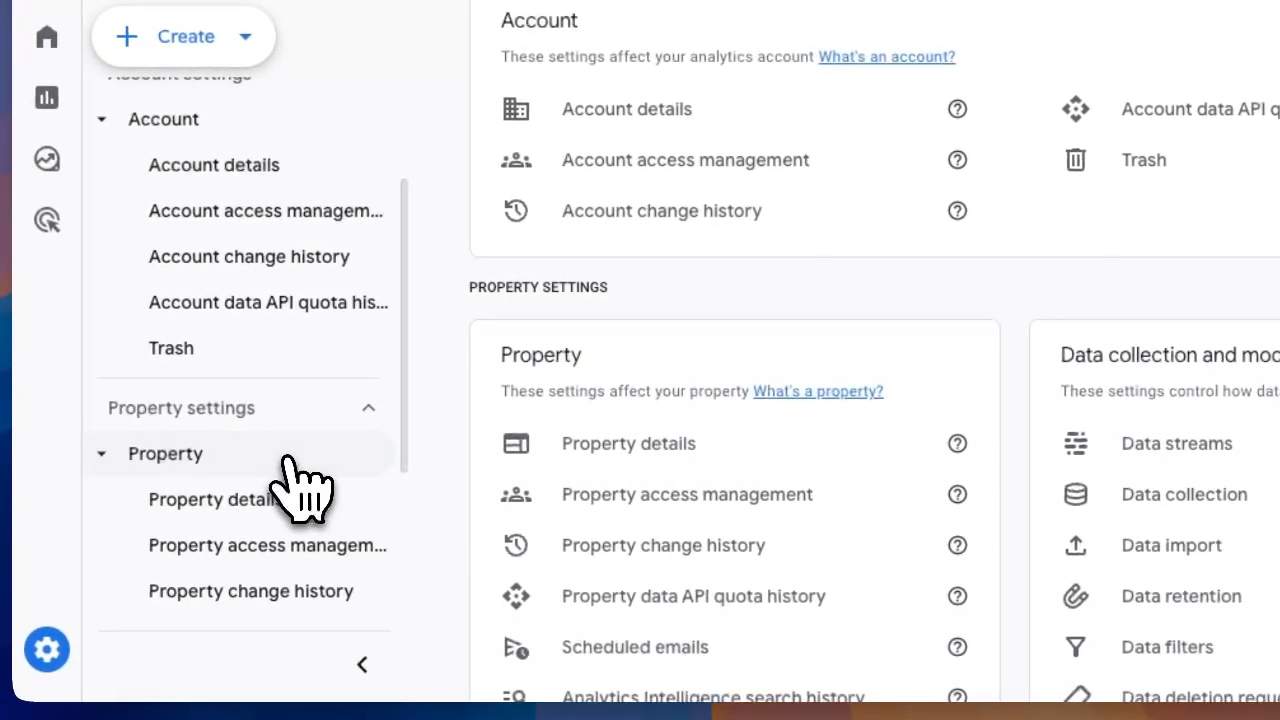
pyautogui.click(285, 505)
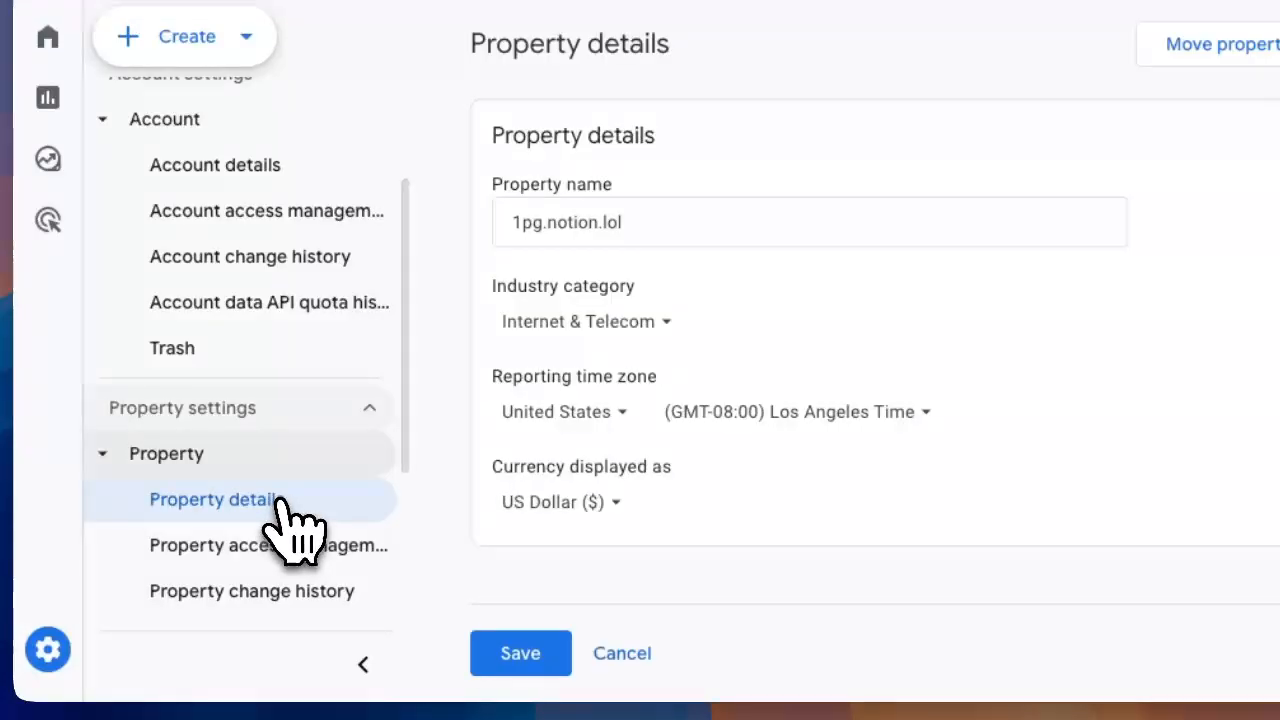
# Step: Start a new Analytics property named blog.notion.lol and continue to the business details
pyautogui.click(198, 37)
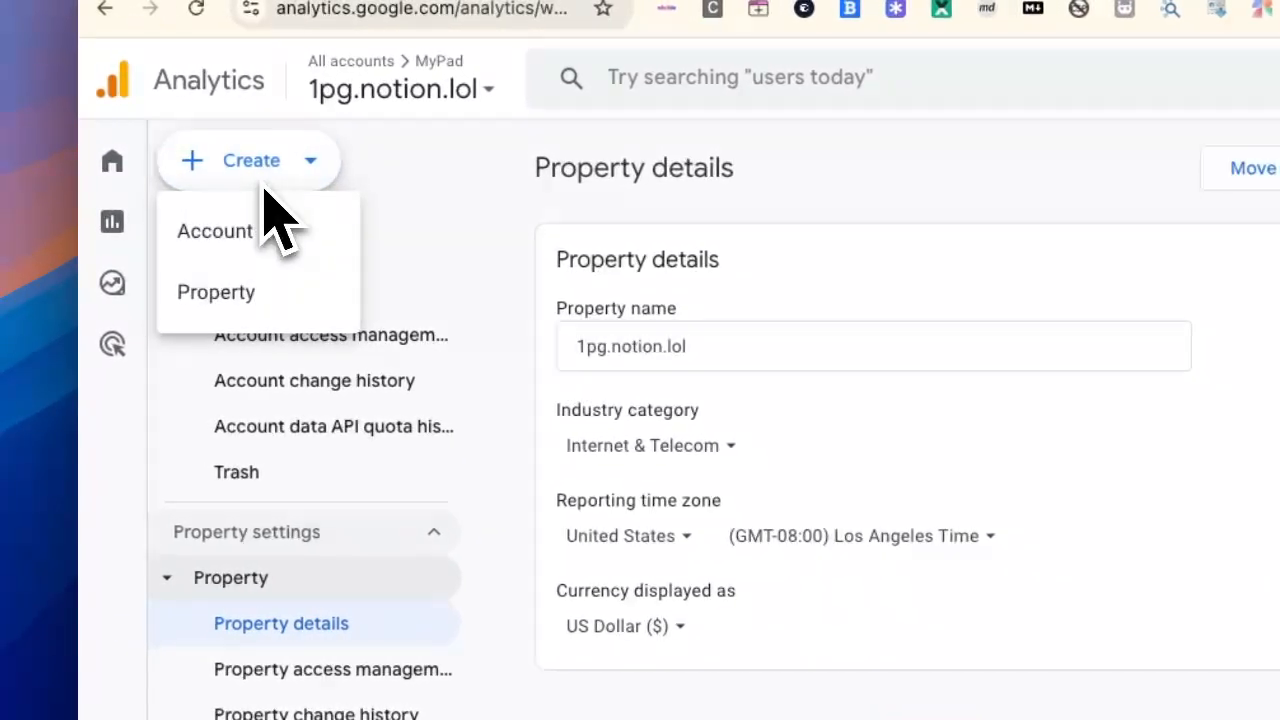
pyautogui.click(238, 300)
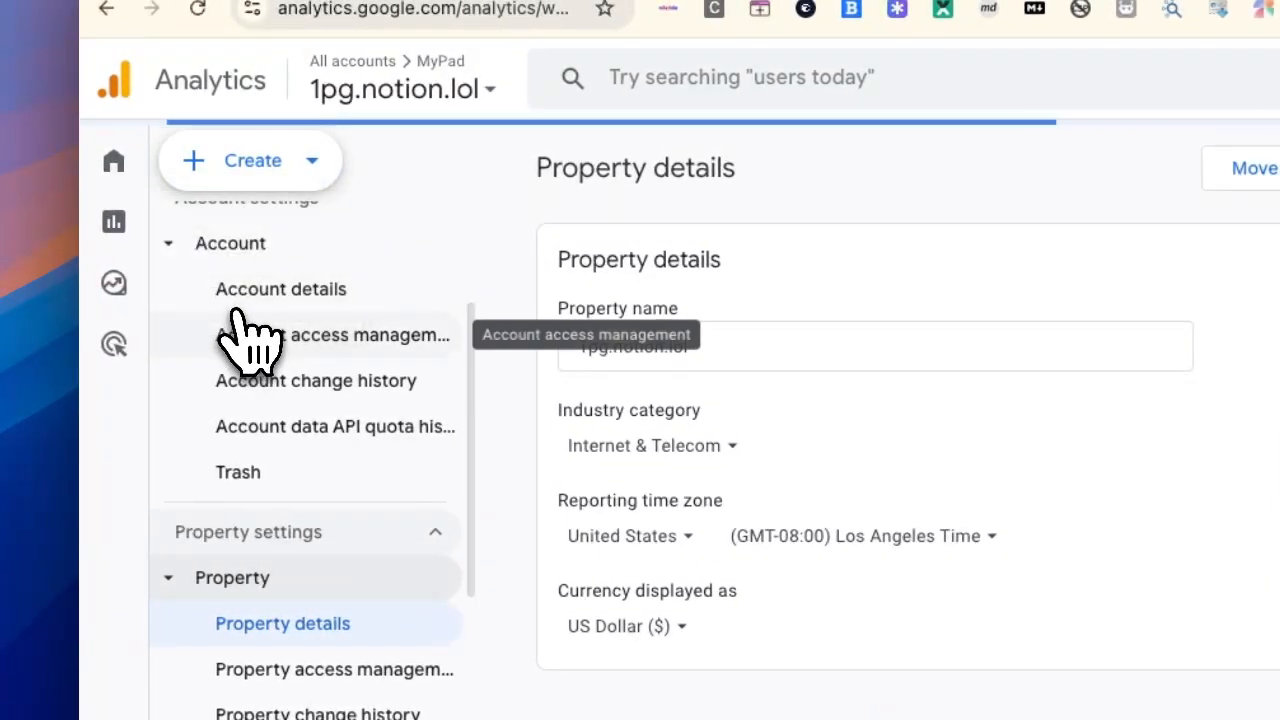
pyautogui.click(695, 634)
pyautogui.write('blog.notion.lol')
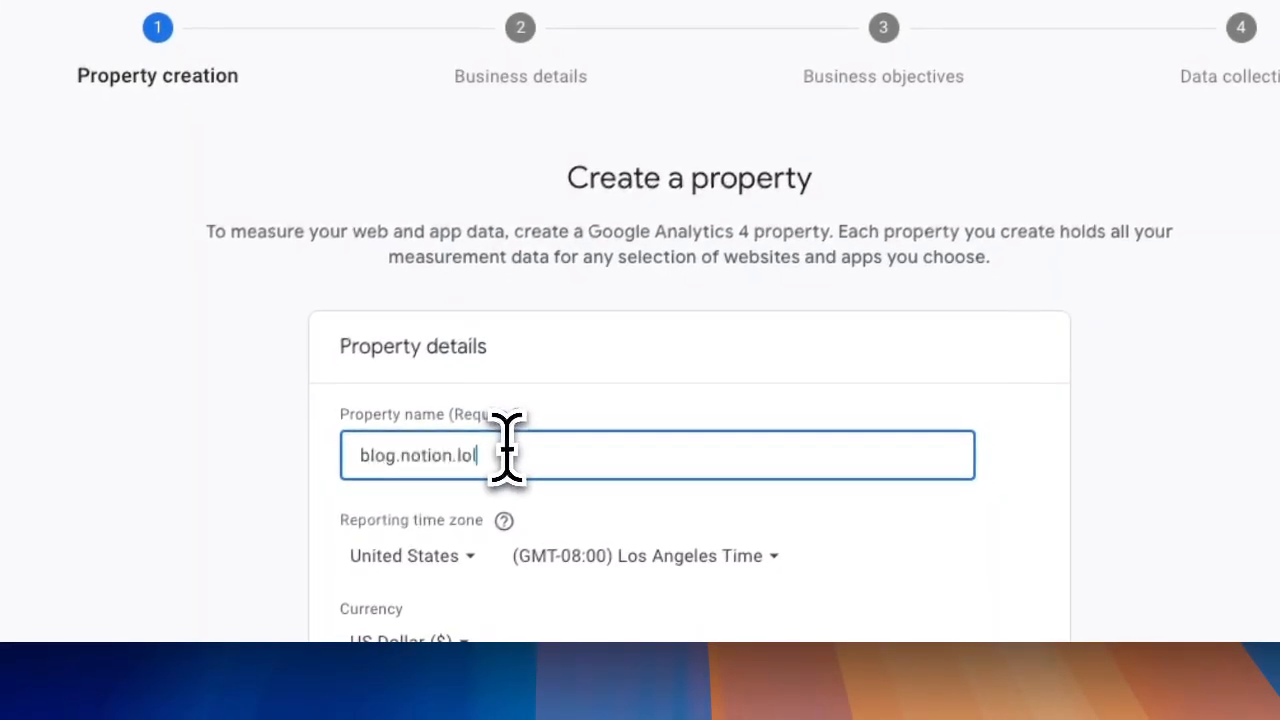
pyautogui.scroll(-3, 780, 465)
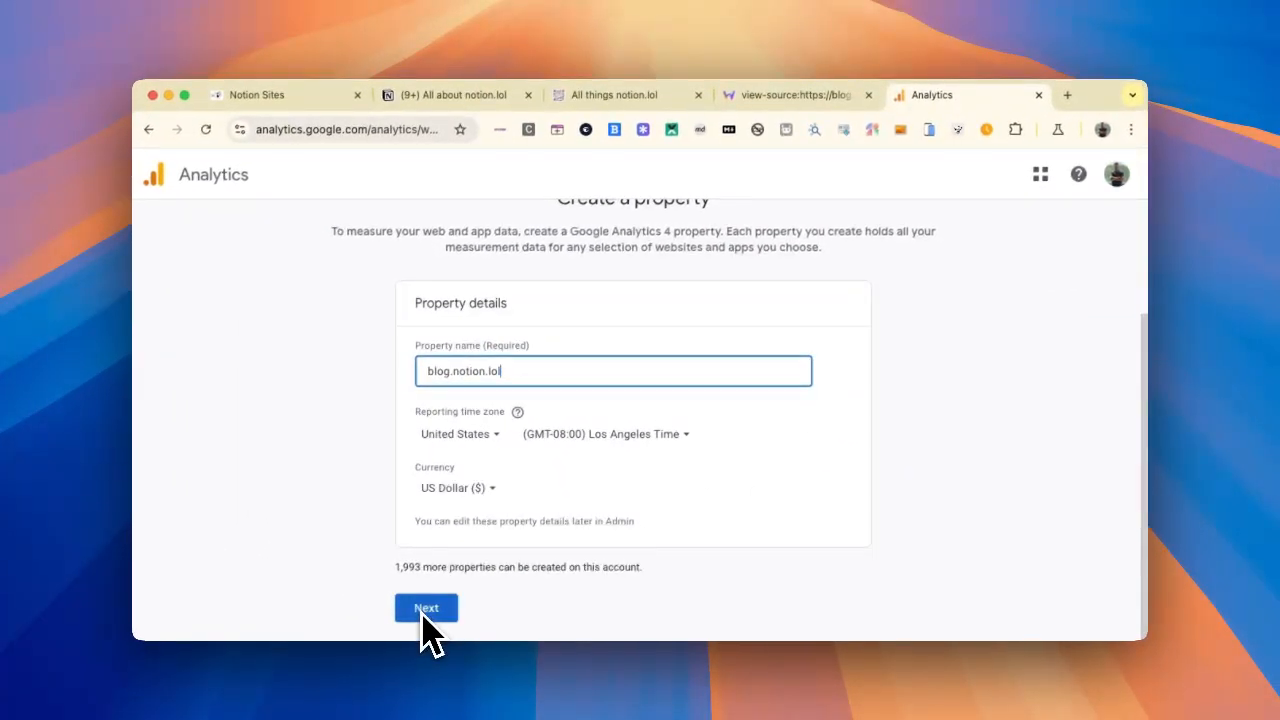
pyautogui.moveTo(415, 572); pyautogui.dragTo(384, 582)
pyautogui.click(425, 600)
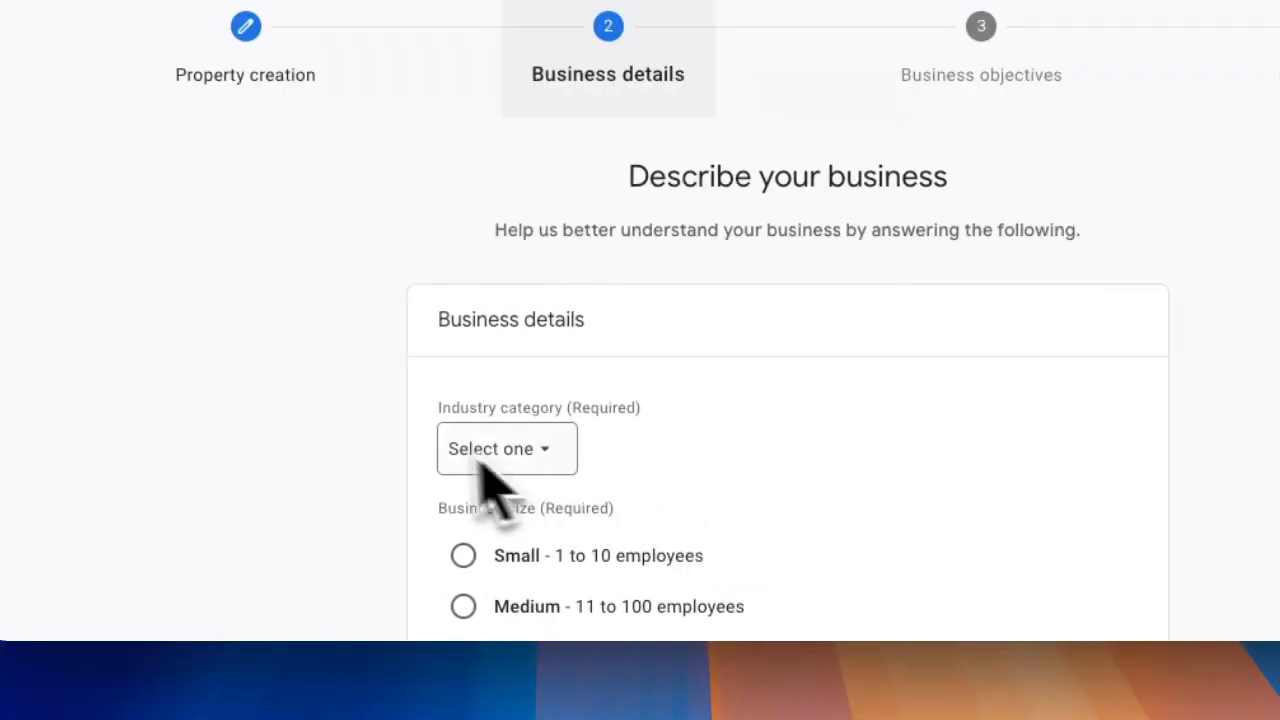
# Step: Set the industry category to Jobs & Education and the business size to Small, and continue to the business objectives
pyautogui.click(495, 460)
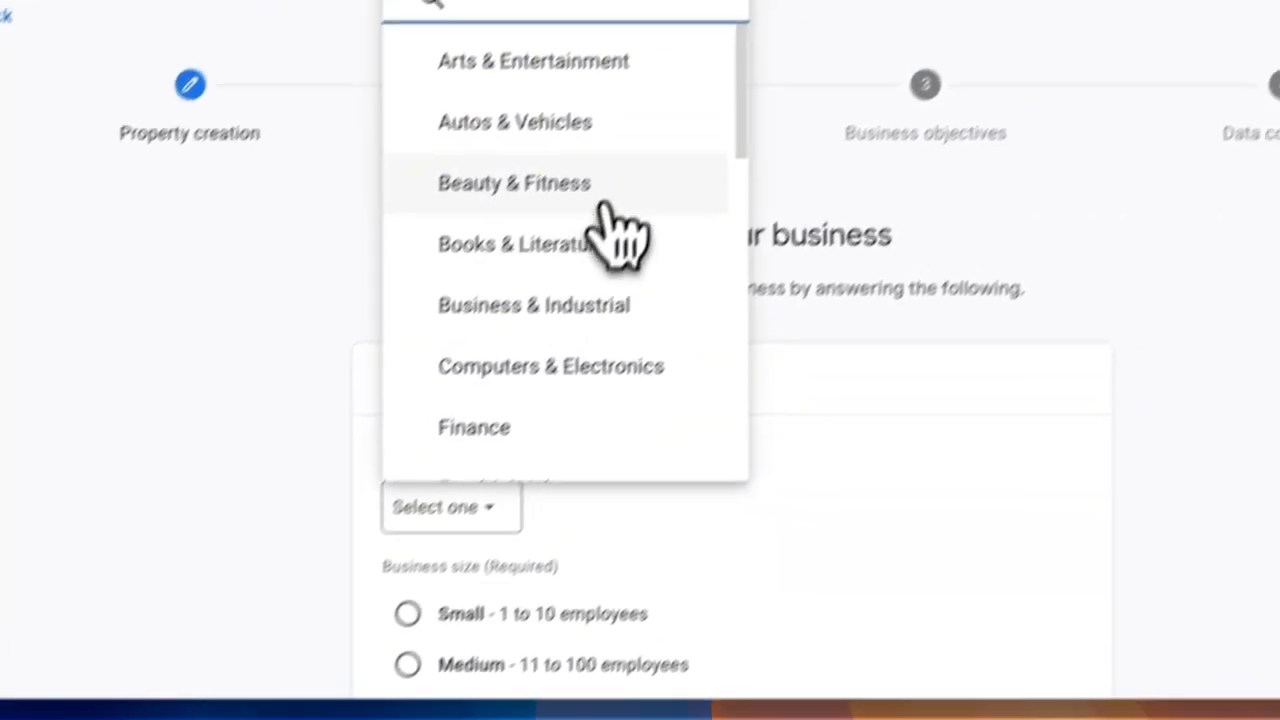
pyautogui.scroll(-4, 694, 170)
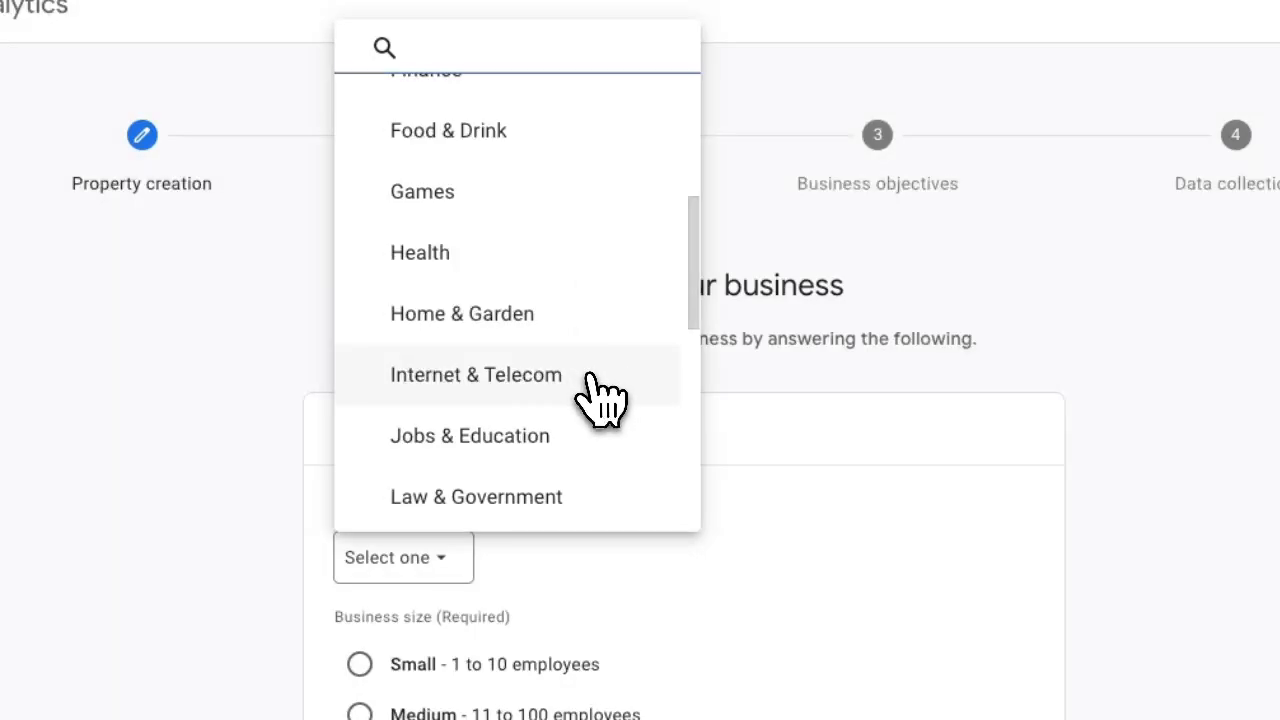
pyautogui.click(577, 465)
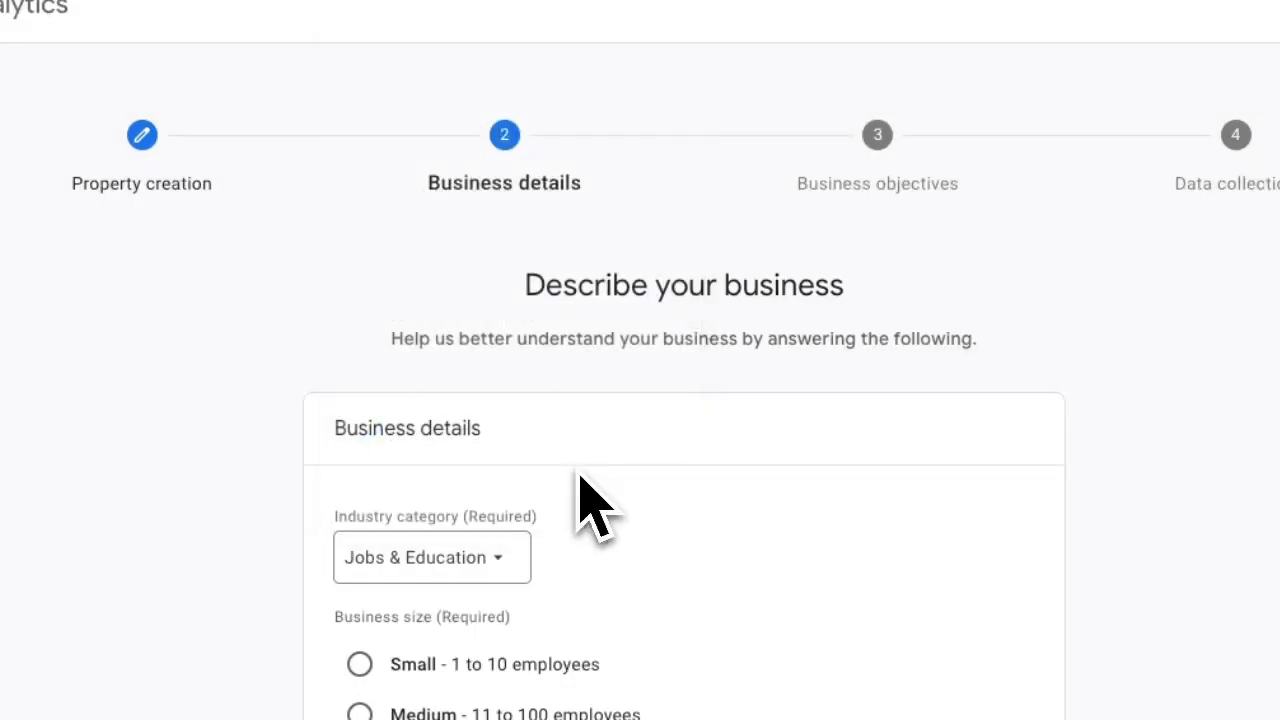
pyautogui.scroll(-3, 737, 529)
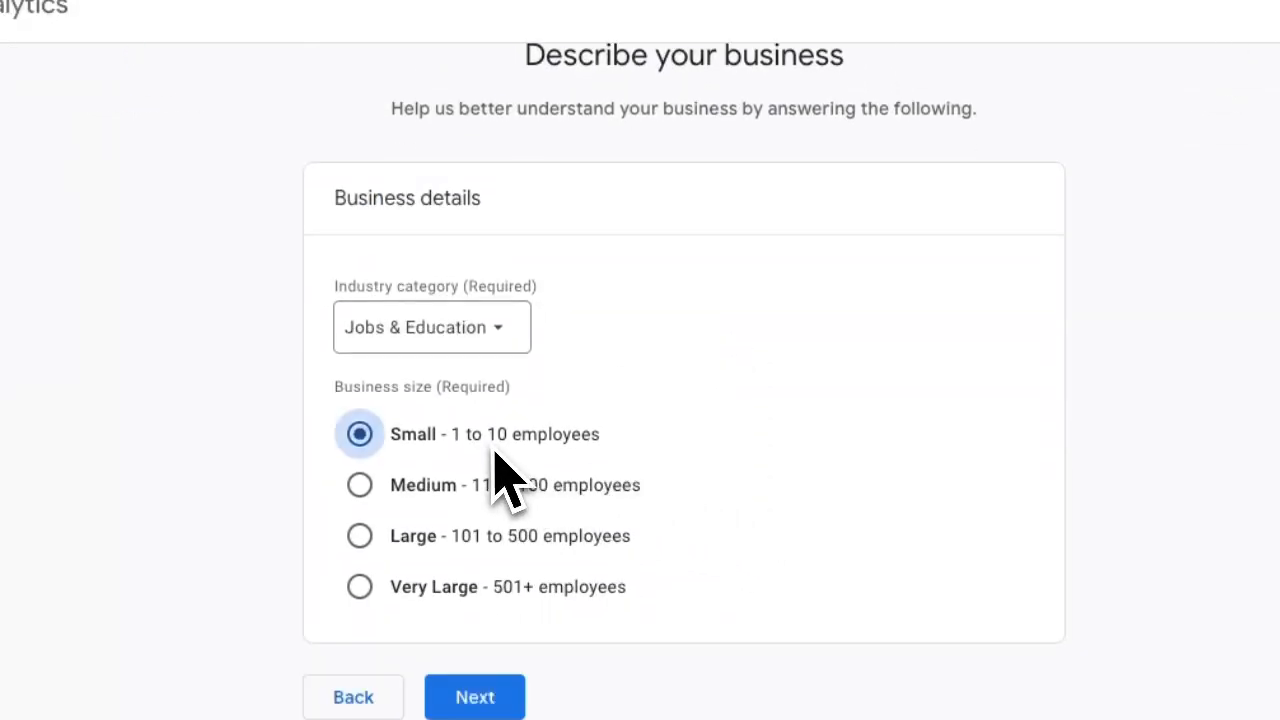
pyautogui.click(493, 697)
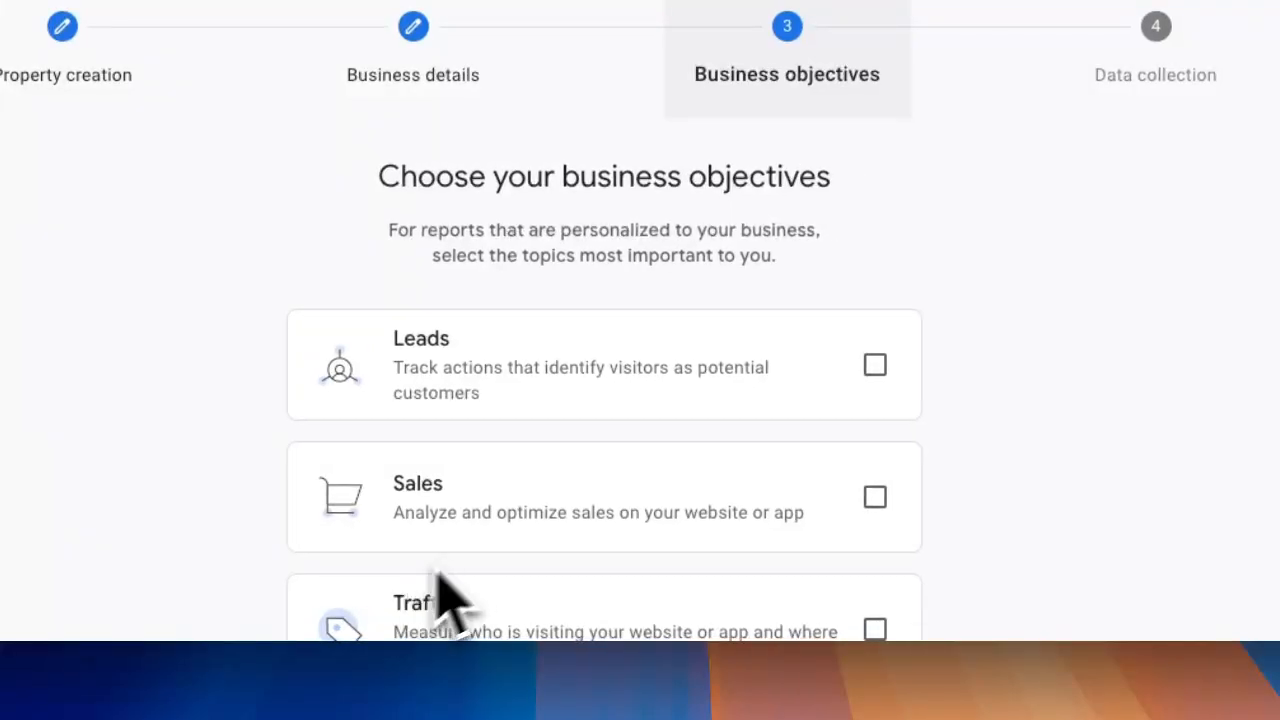
# Step: Select Sales, Leads, Traffic and User engagement & retention as the business objectives
pyautogui.click(878, 497)
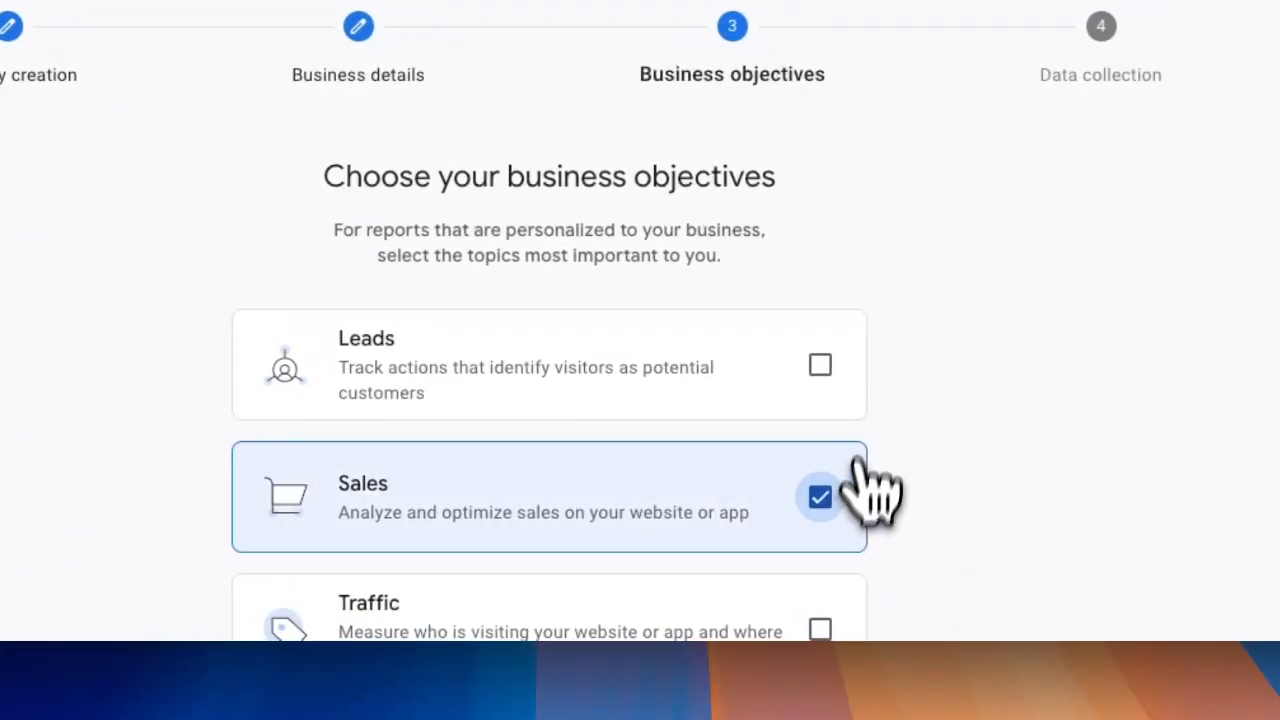
pyautogui.click(875, 362)
pyautogui.scroll(-4, 914, 443)
pyautogui.click(817, 238)
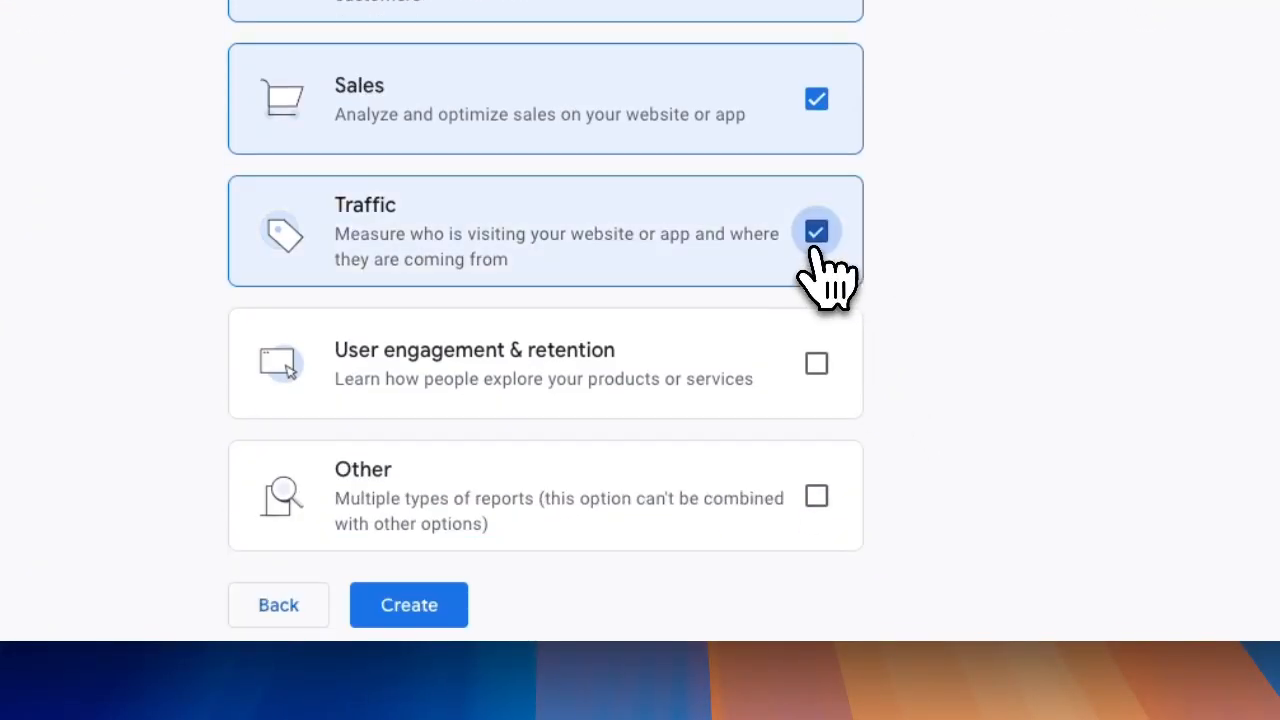
pyautogui.click(817, 366)
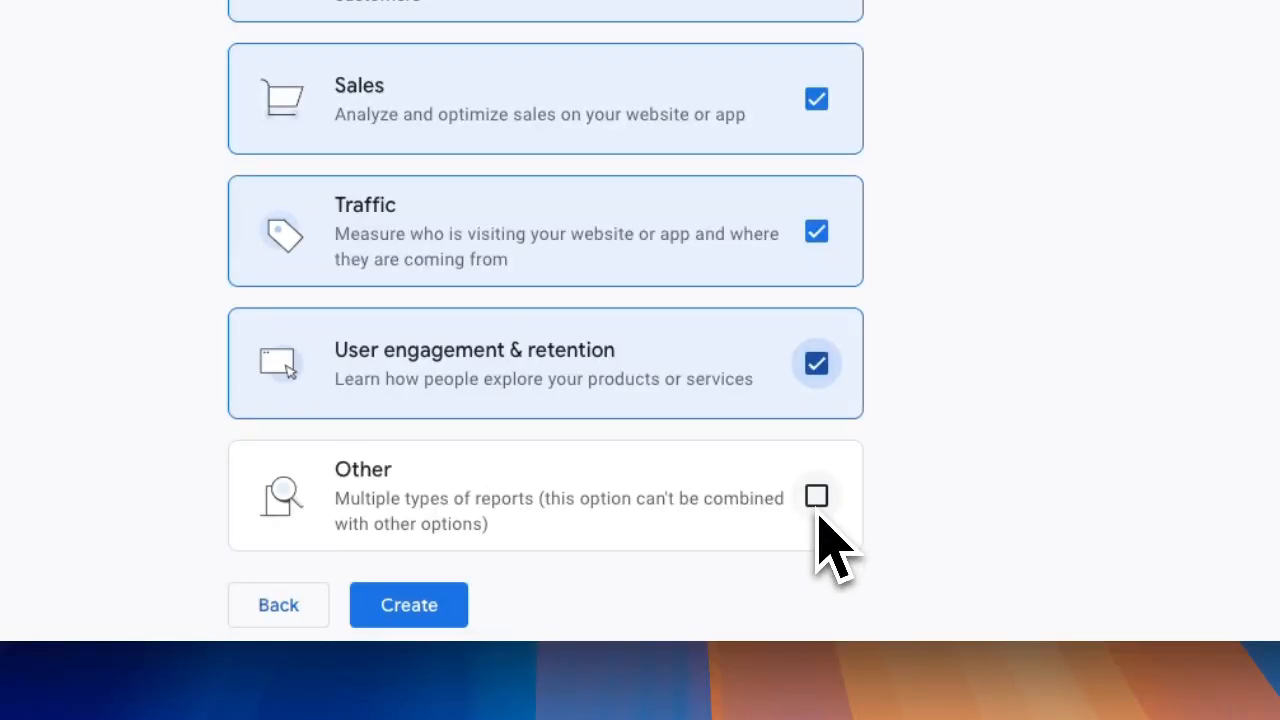
# Step: Create the property and set up a web data stream with website URL and stream name blog.notion.lol
pyautogui.click(458, 604)
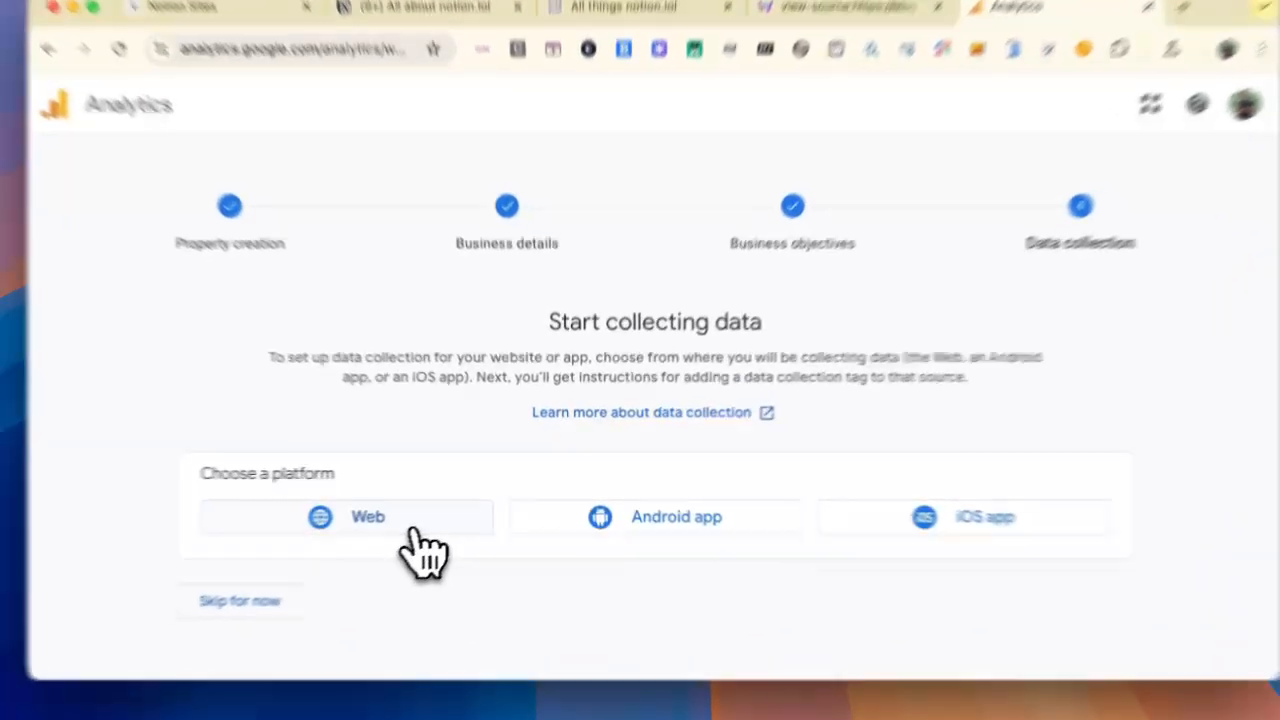
pyautogui.click(443, 517)
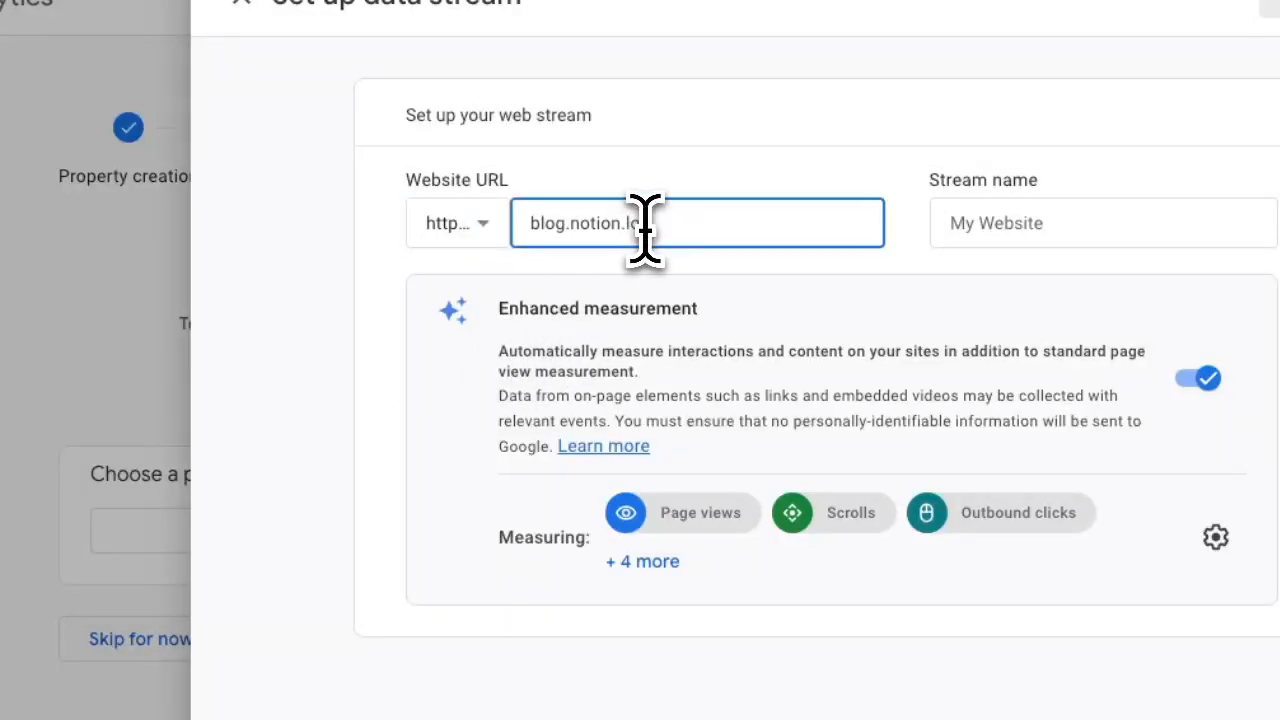
pyautogui.click(1010, 230)
pyautogui.write('blog.notion.lol')
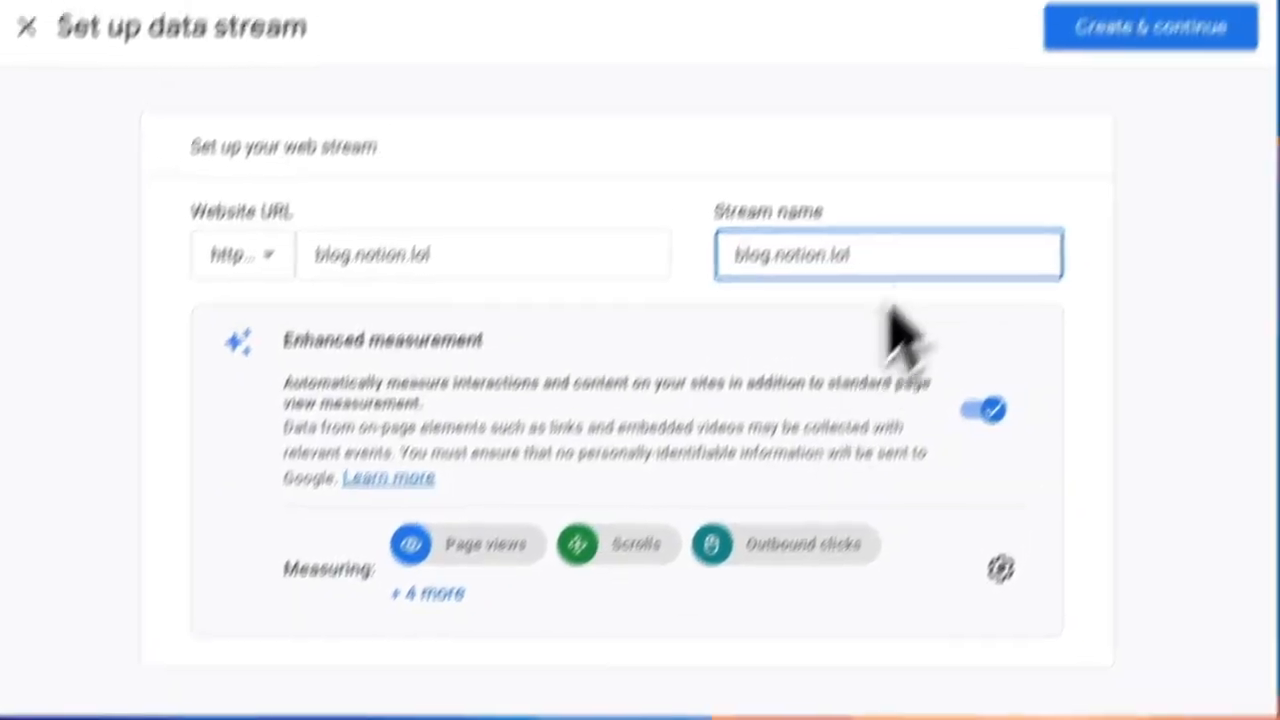
pyautogui.click(1078, 16)
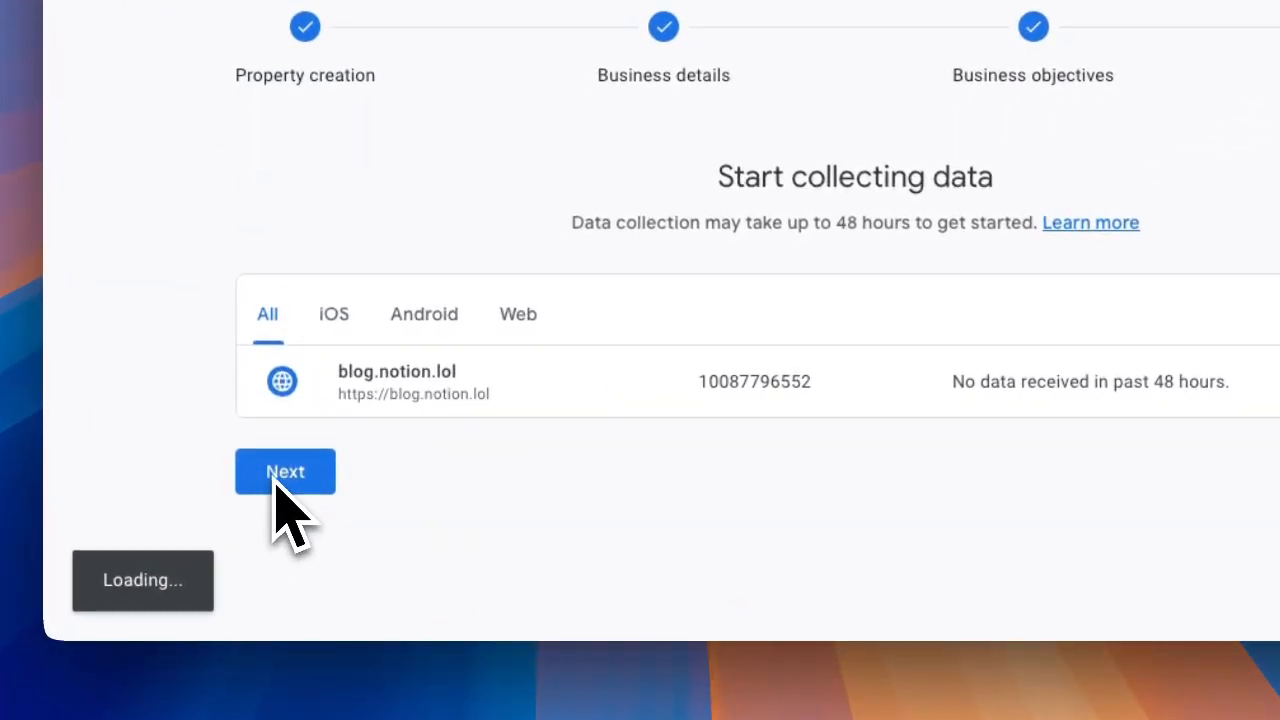
# Step: Choose manual installation of the Google tag and replace the GA Code on the Notion profile page with the tag ID G-DBM727E6FS
pyautogui.click(283, 476)
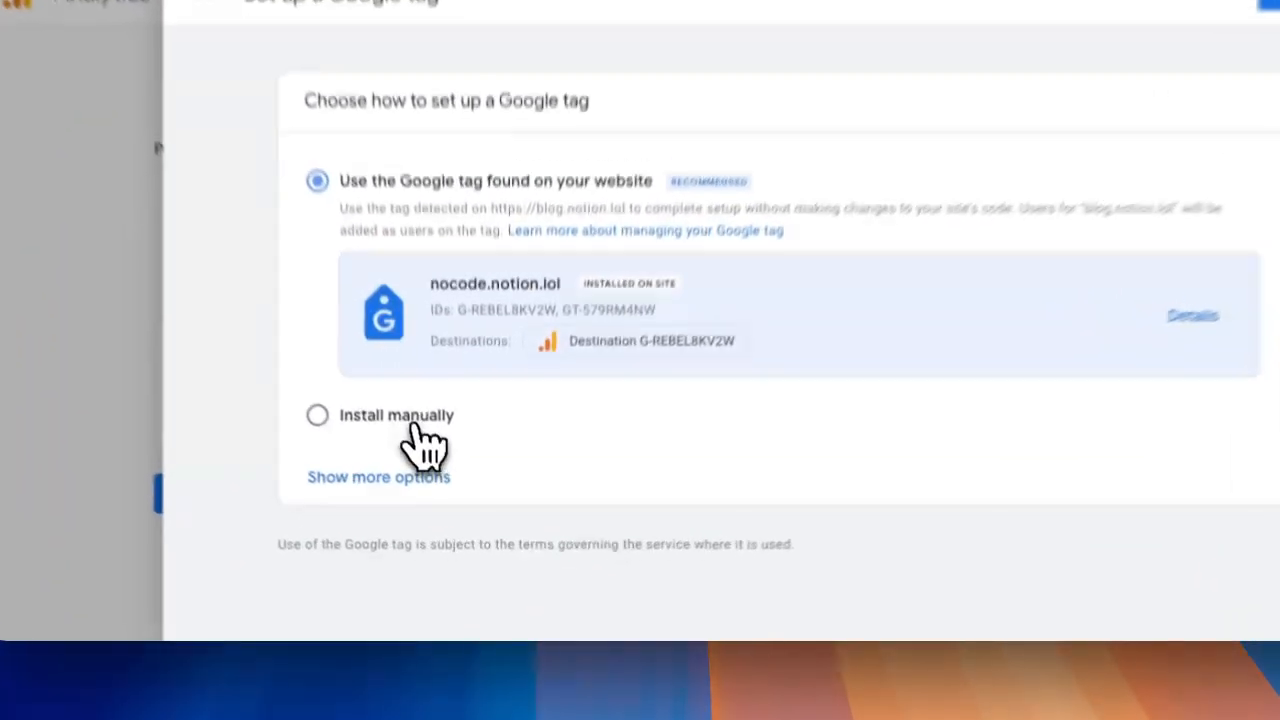
pyautogui.click(441, 485)
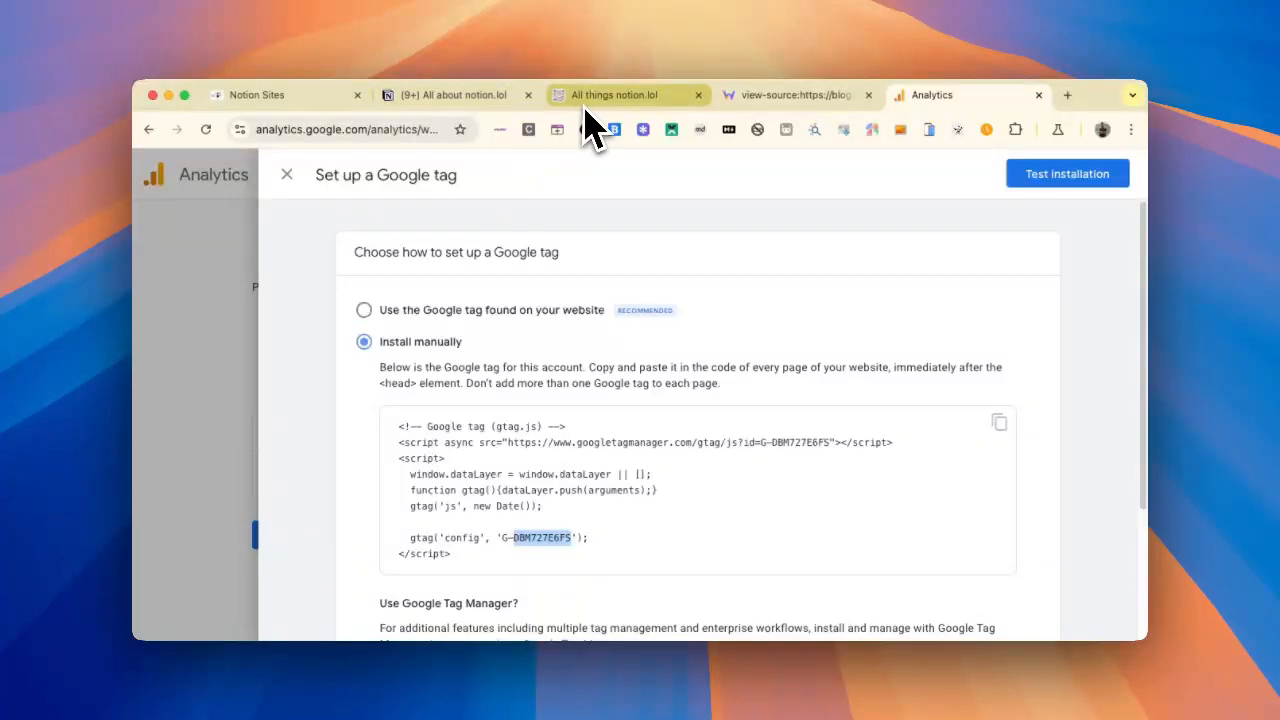
pyautogui.click(412, 100)
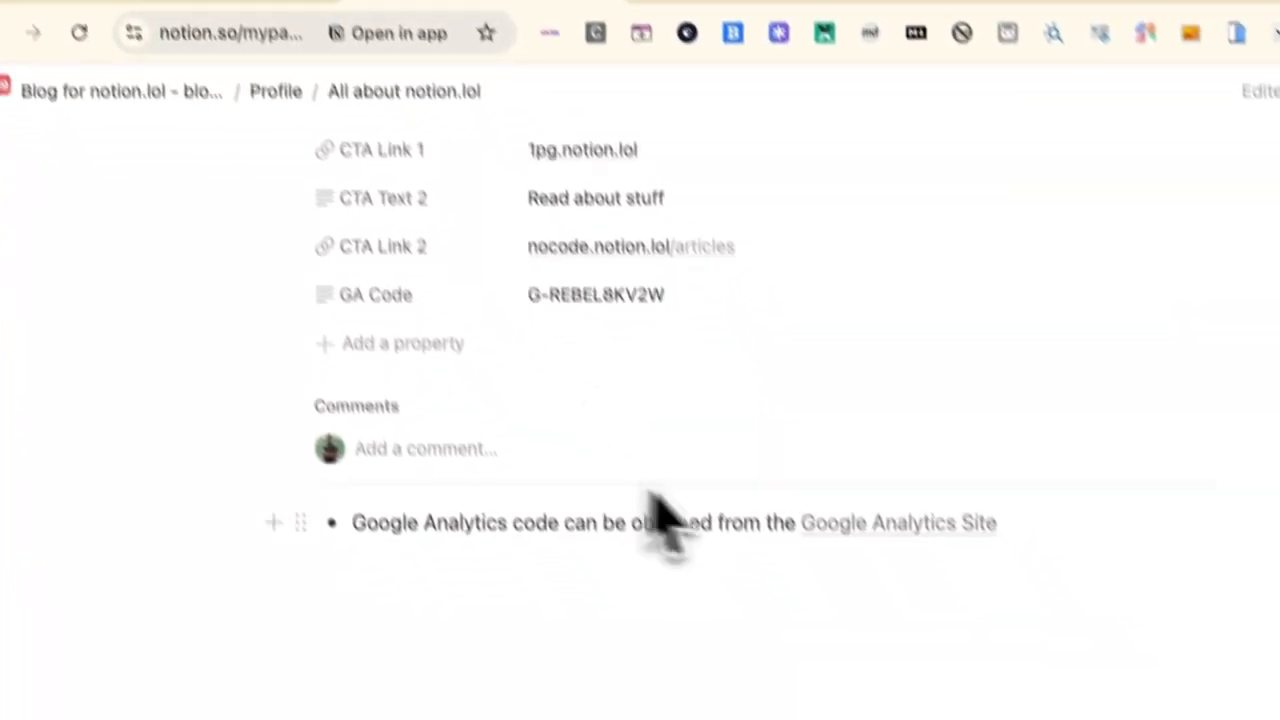
pyautogui.doubleClick(614, 243)
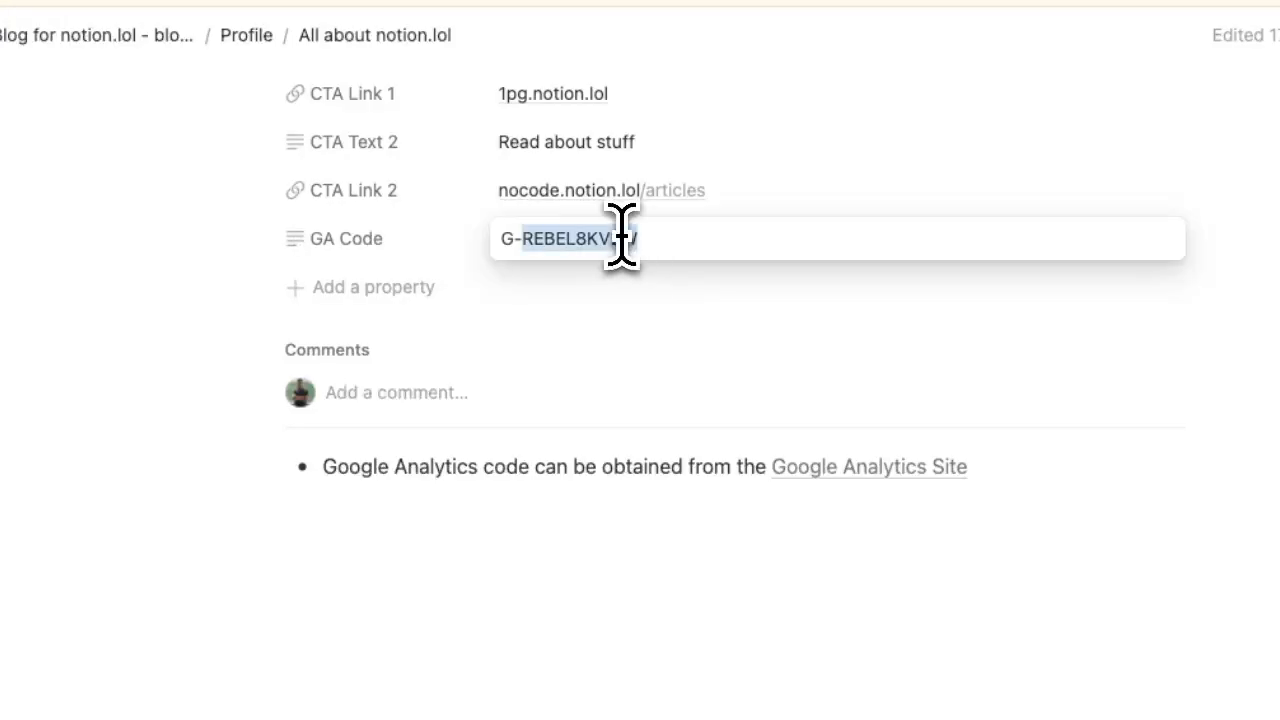
pyautogui.write('DBM727E6FS')
pyautogui.click(712, 553)
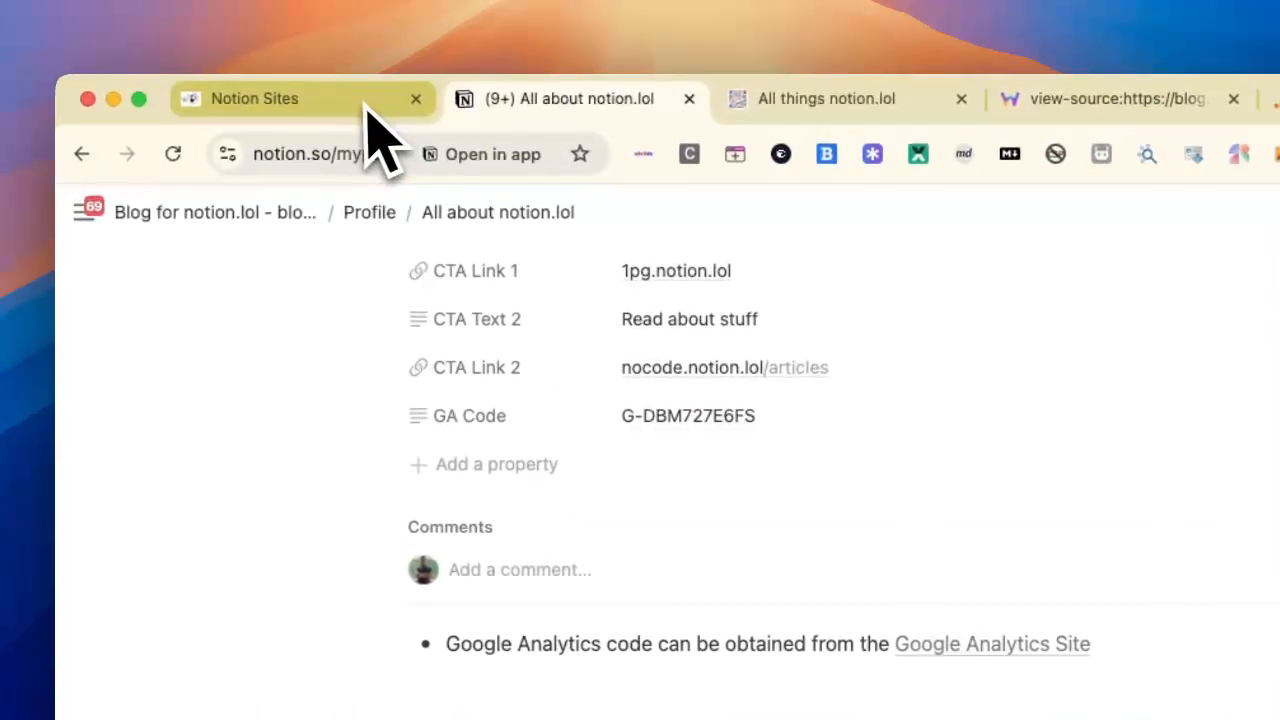
# Step: Dismiss the open alert in the Notion Sites dashboard and refresh the Blog for Notion.lol site
pyautogui.click(358, 100)
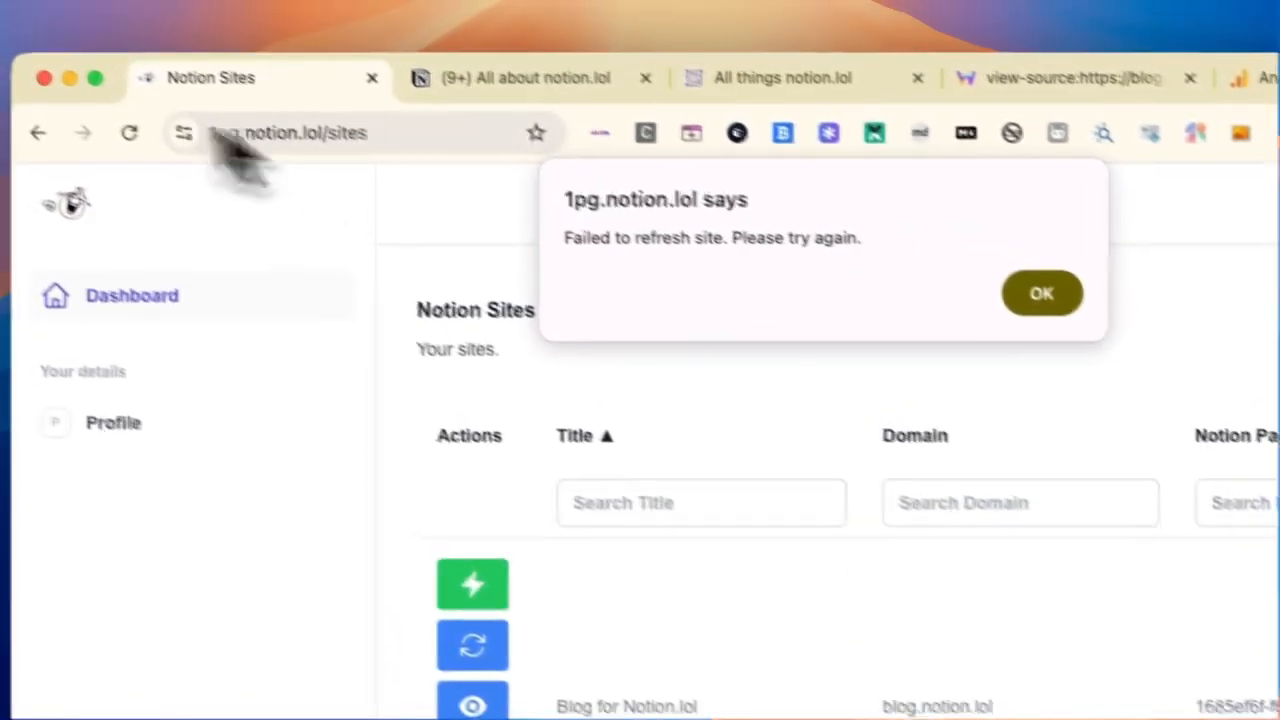
pyautogui.click(1041, 293)
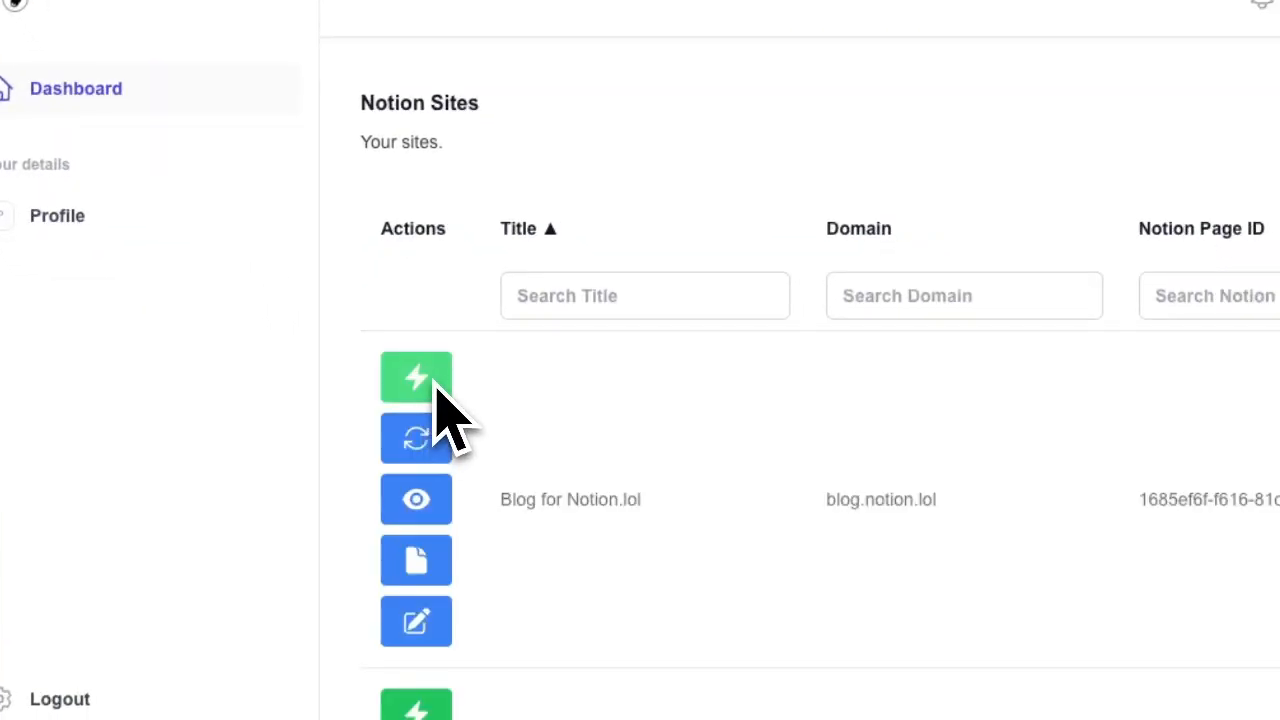
pyautogui.click(428, 425)
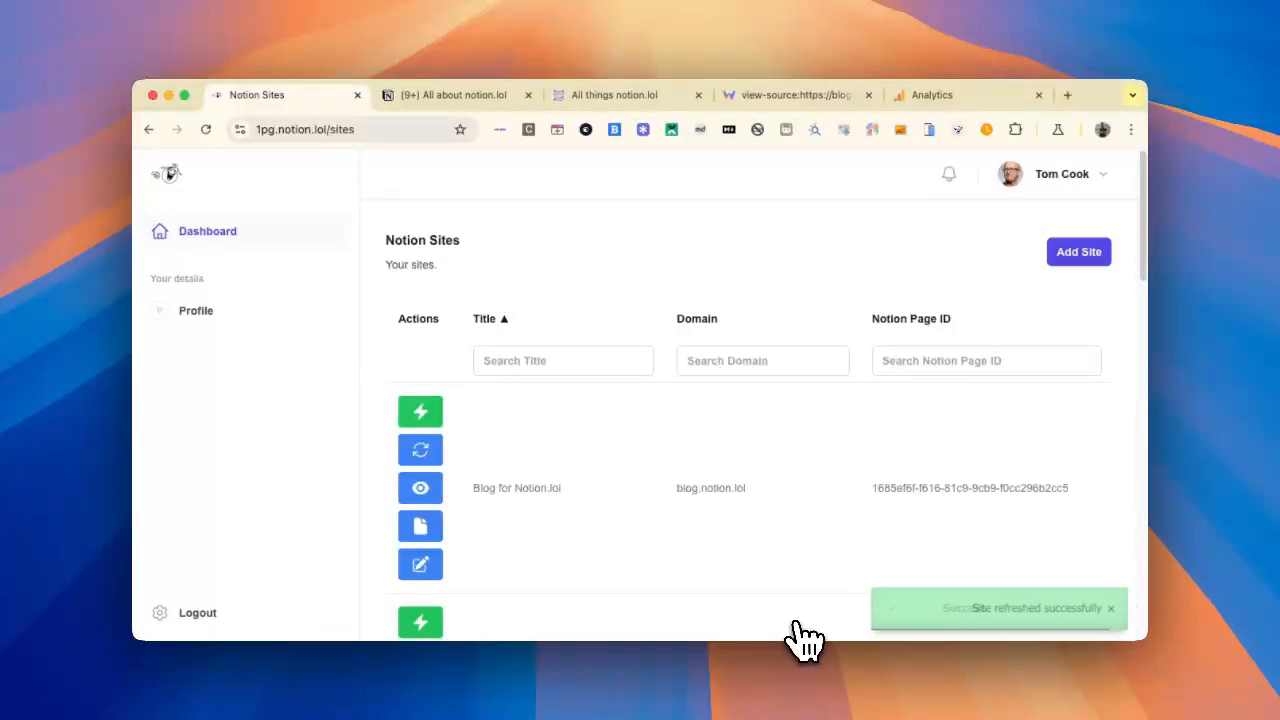
# Step: Reload the blog.notion.lol page and its page source to check the Google tag ID in the code
pyautogui.click(645, 96)
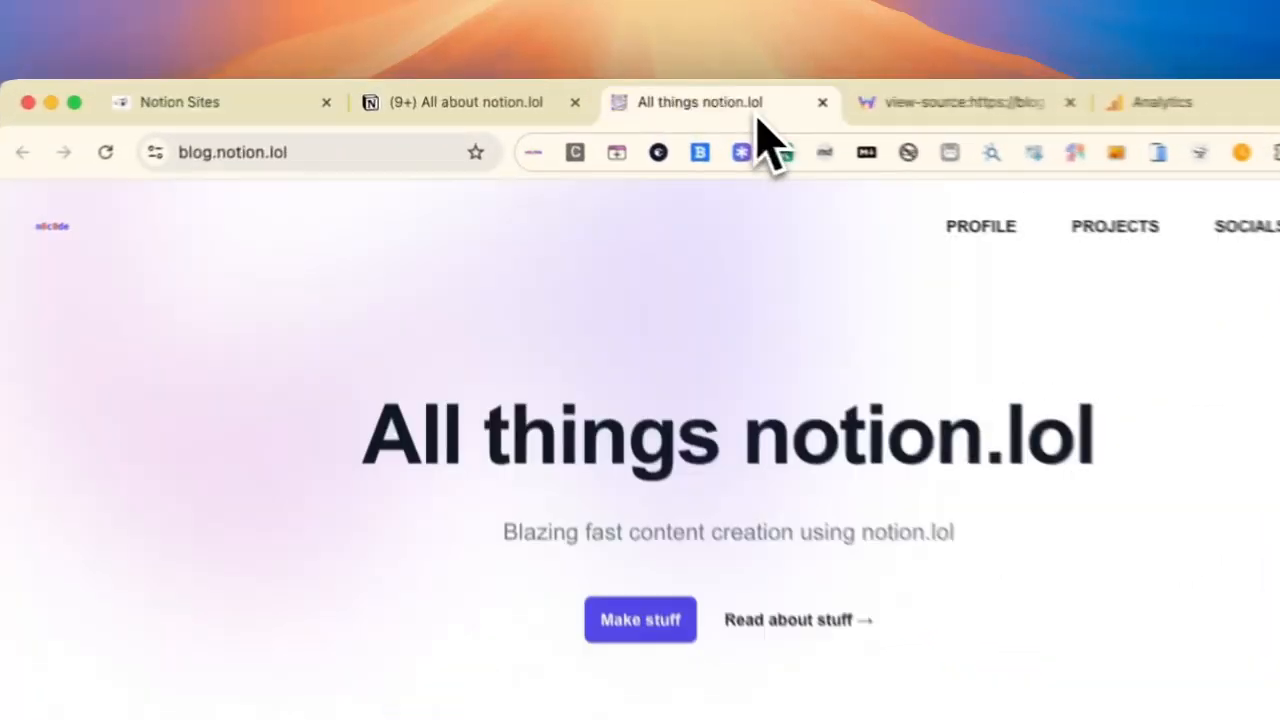
pyautogui.click(168, 159)
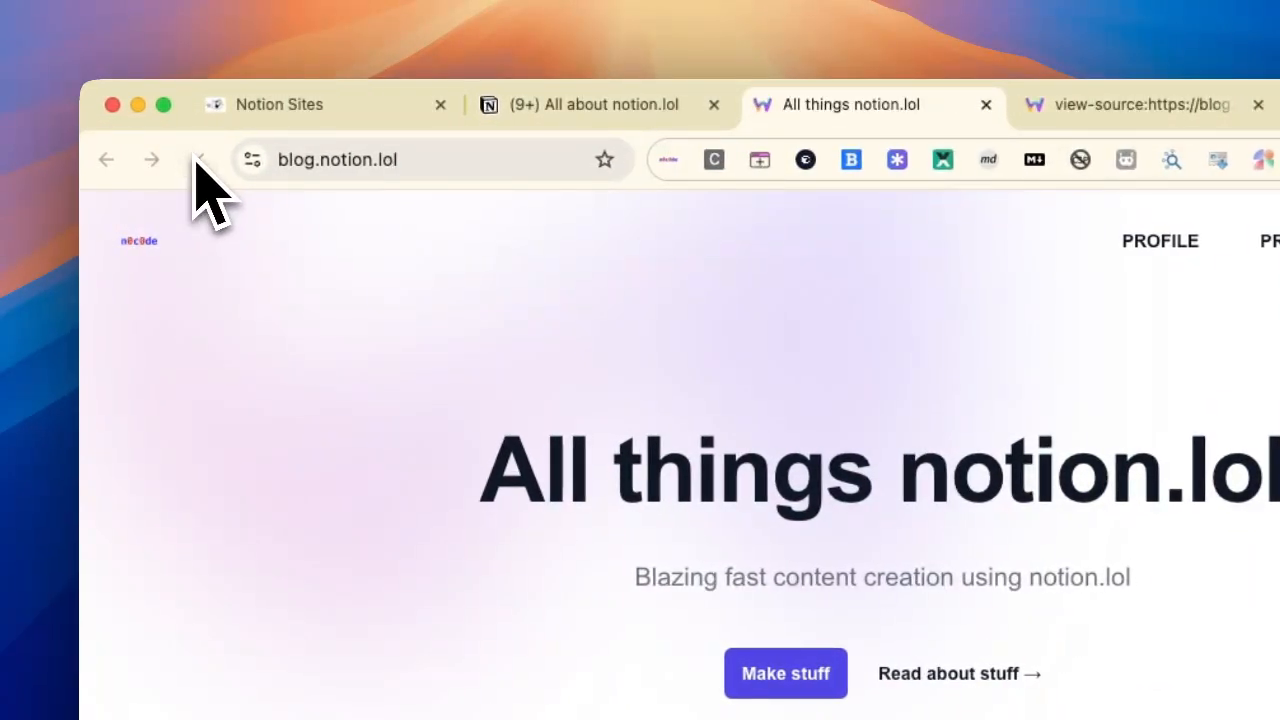
pyautogui.click(1045, 105)
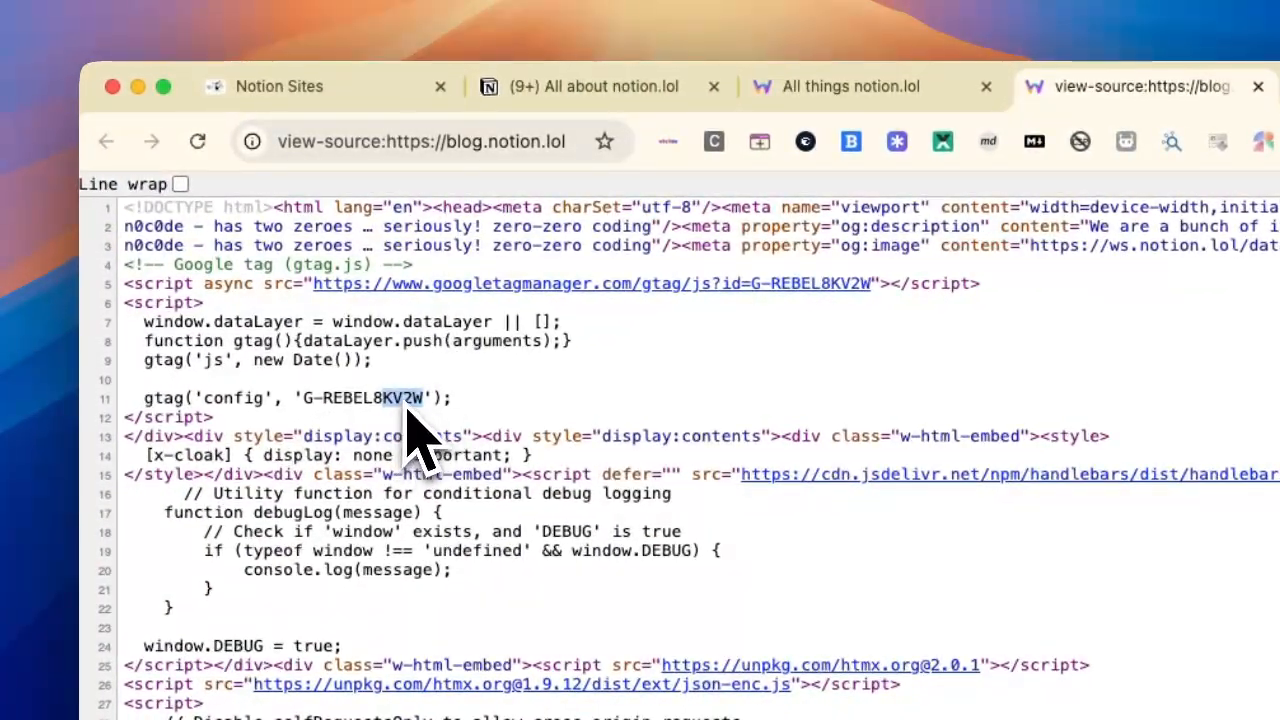
pyautogui.click(197, 141)
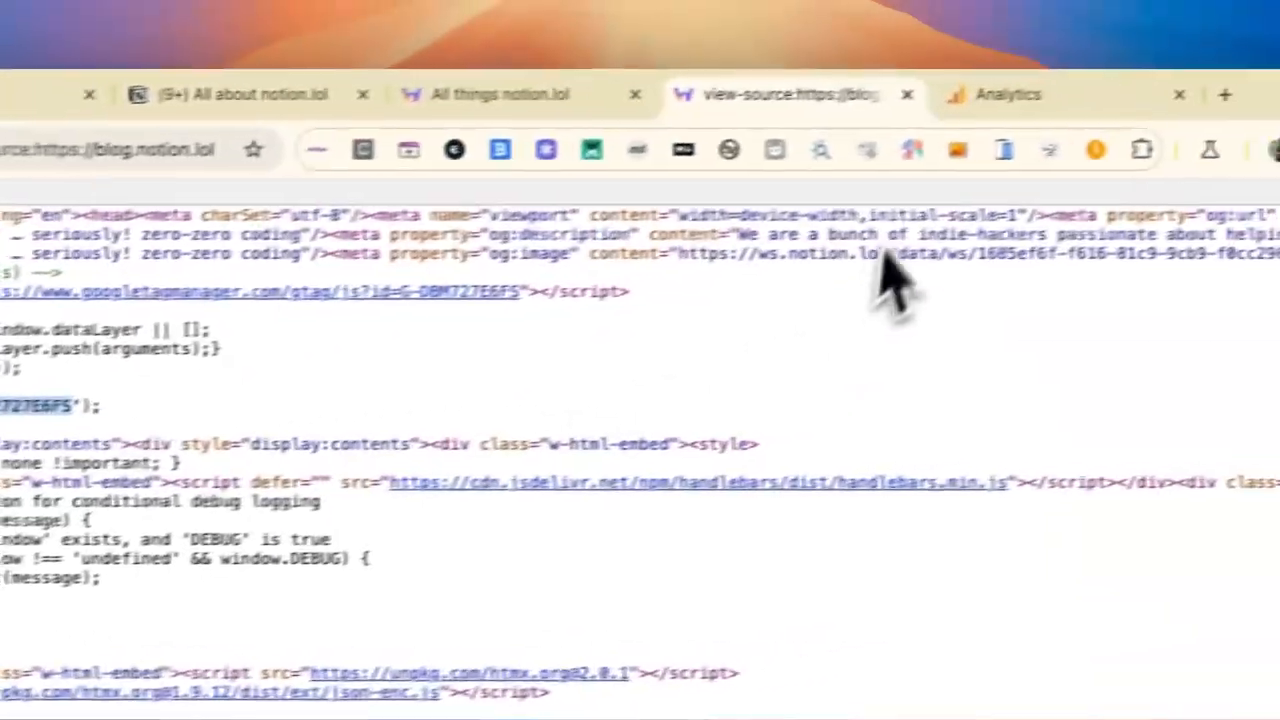
# Step: Return to Analytics, test the manual Google tag installation and confirm the tag setup
pyautogui.click(1240, 50)
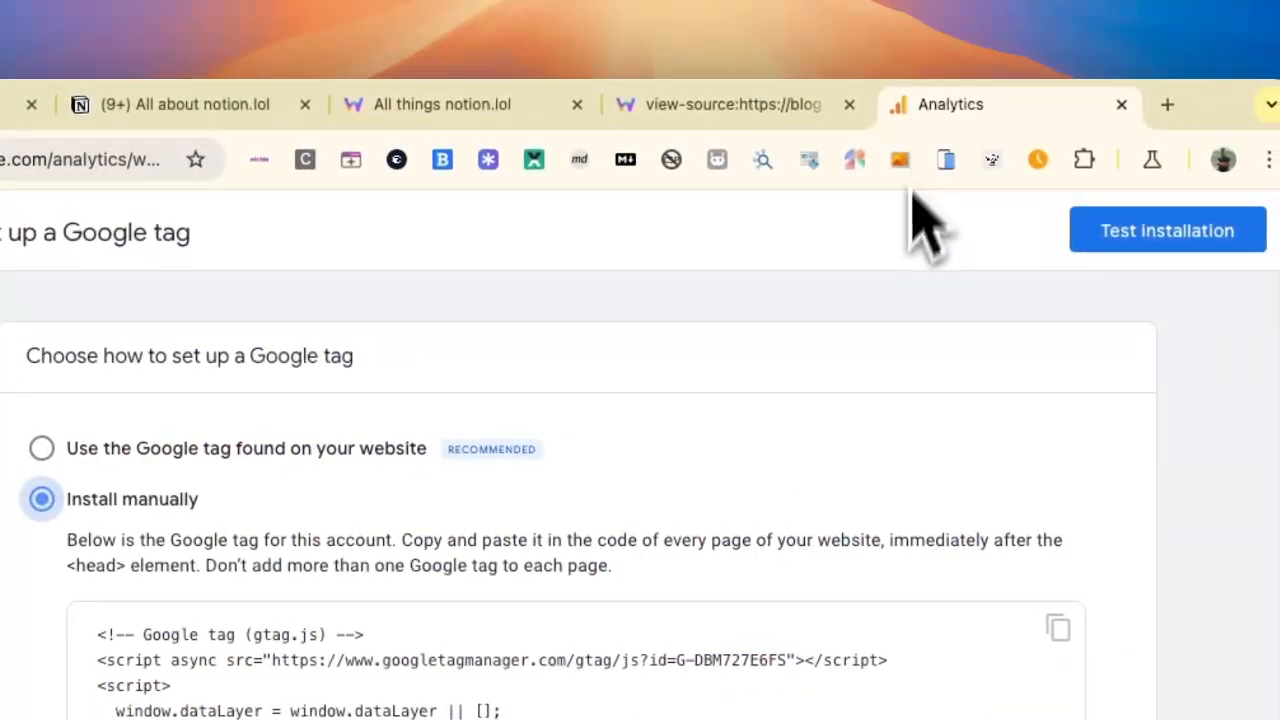
pyautogui.click(1005, 238)
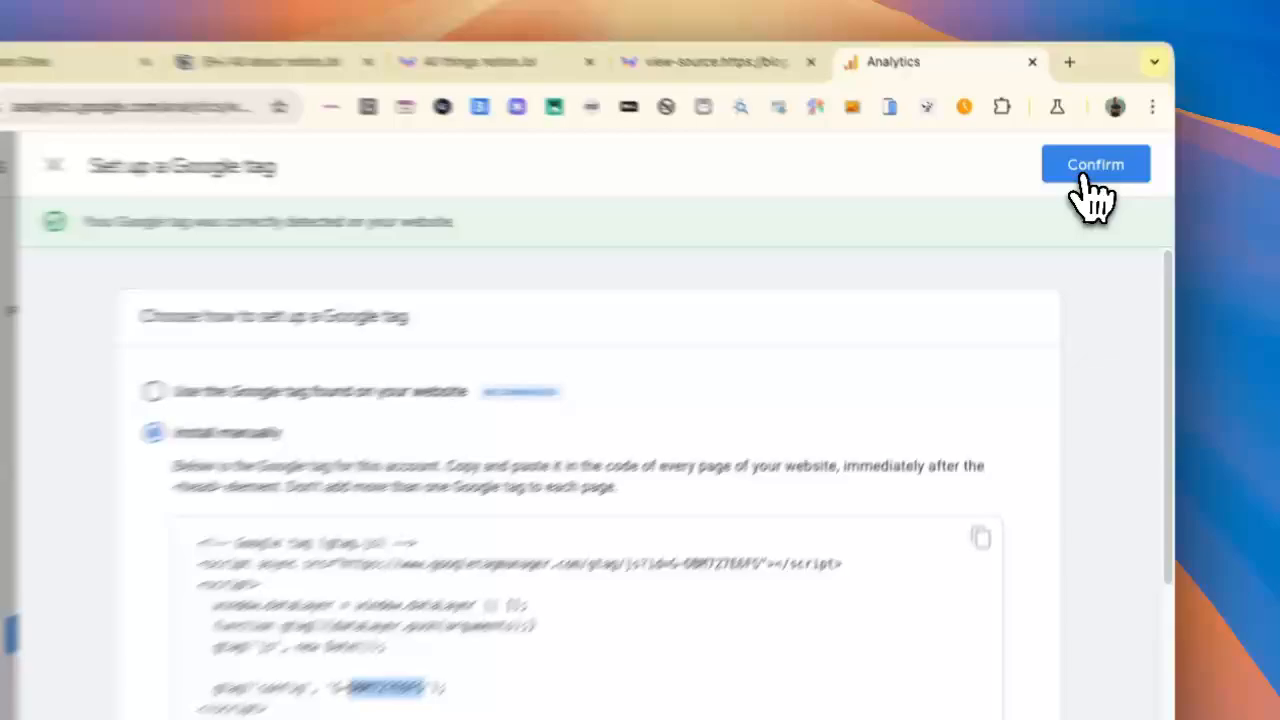
pyautogui.click(1084, 180)
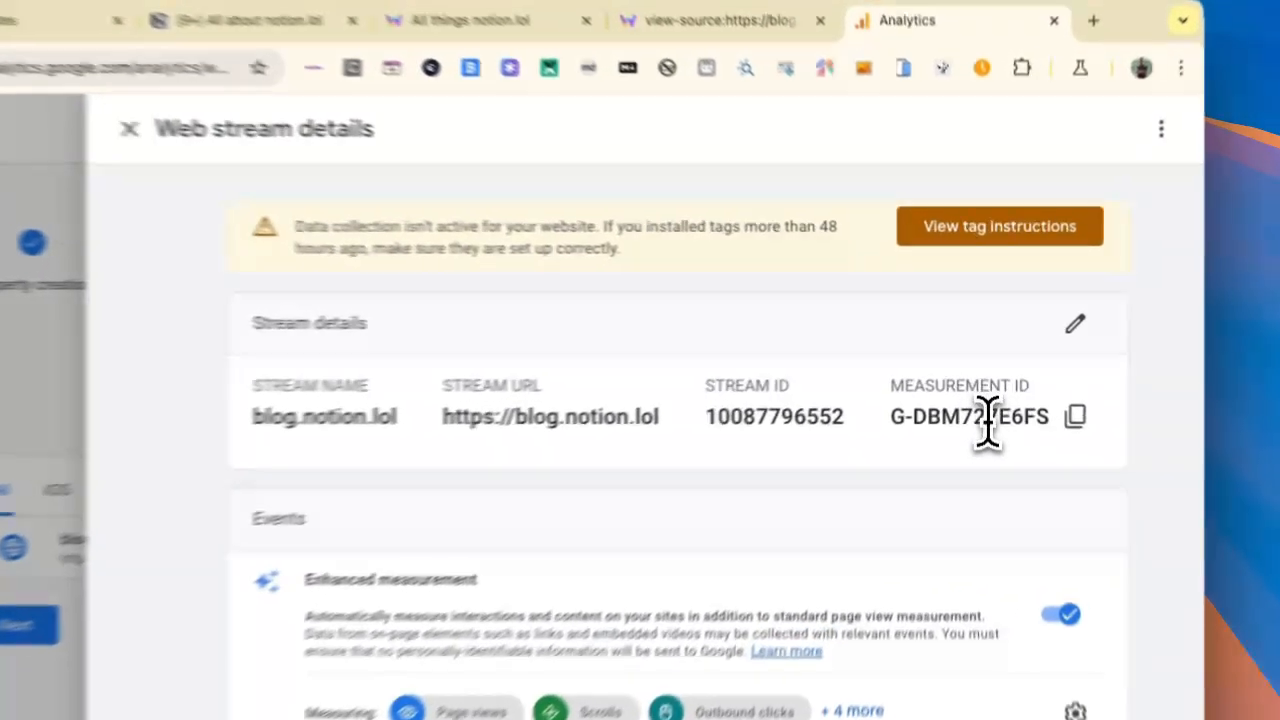
# Step: Compare the web stream's measurement ID with the GA Code on the Notion page, and close the stream details
pyautogui.doubleClick(990, 383)
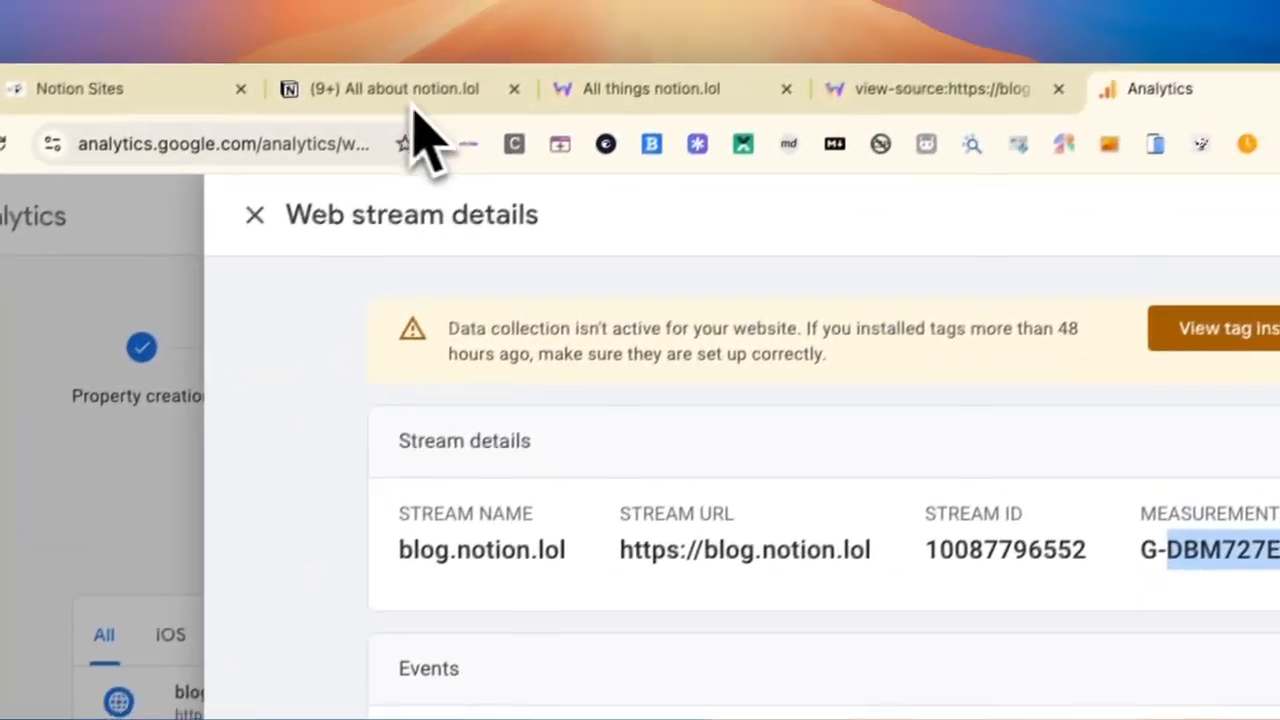
pyautogui.click(400, 90)
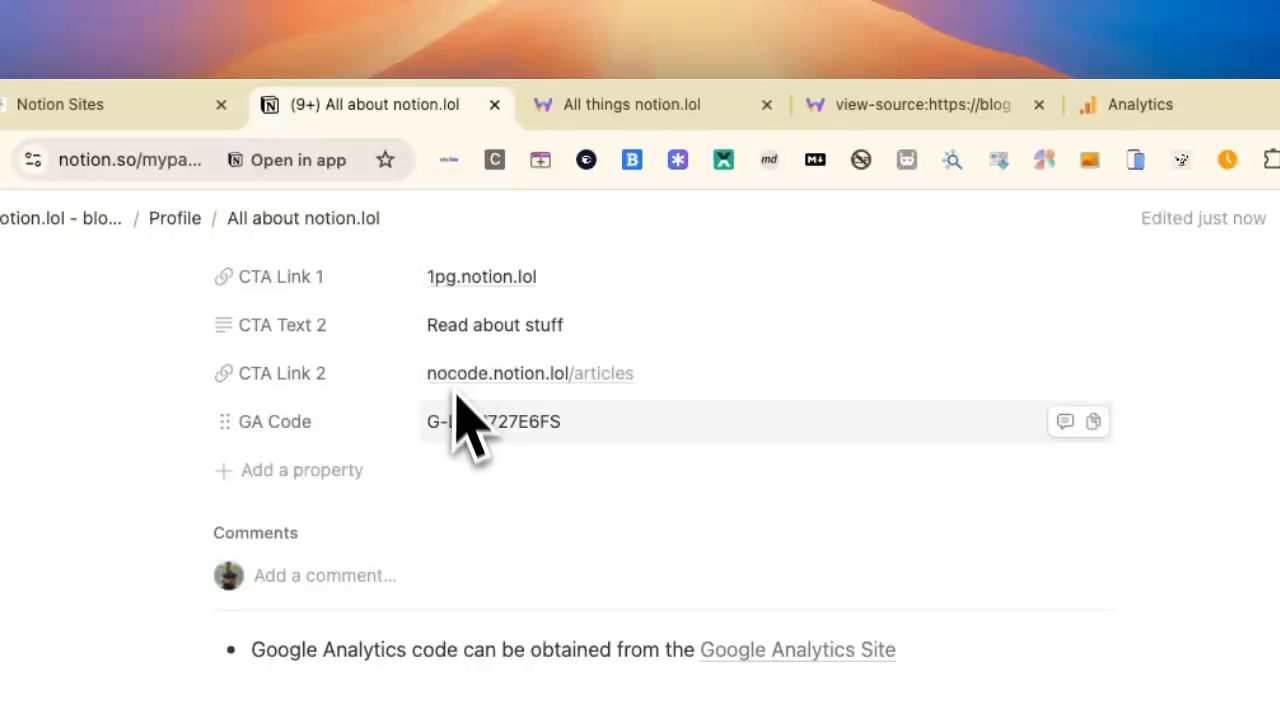
pyautogui.click(1125, 104)
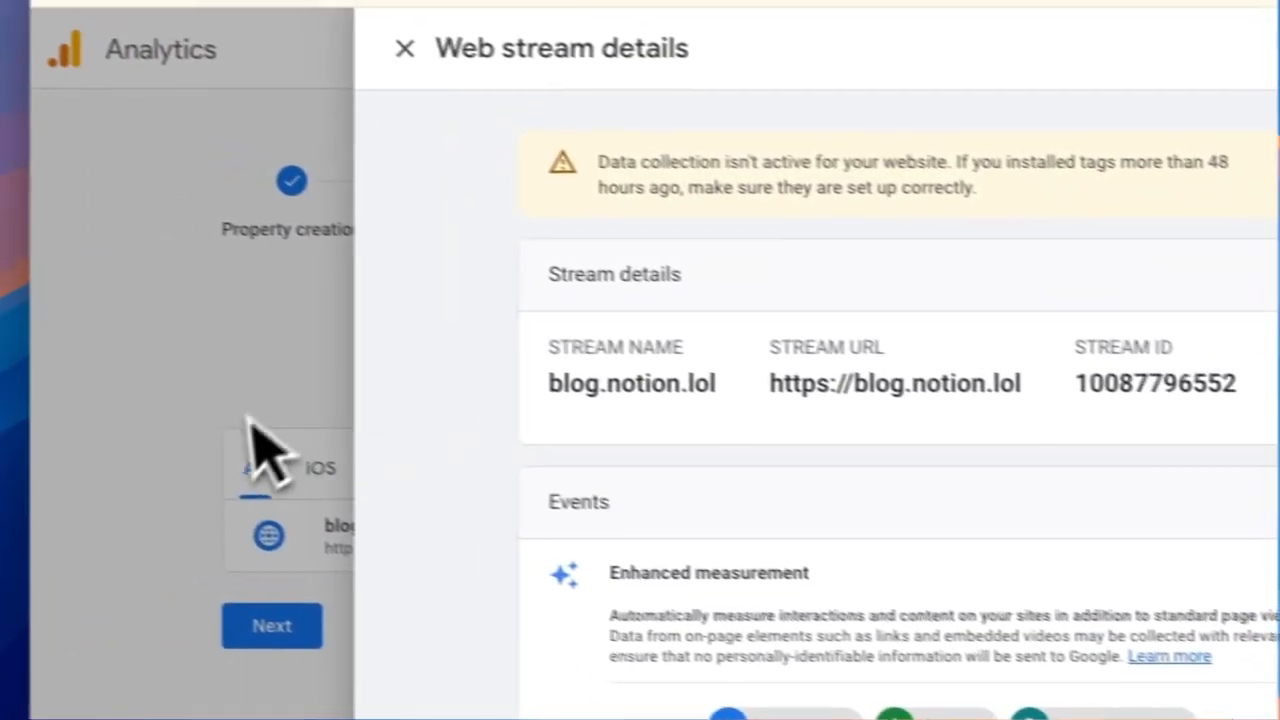
pyautogui.click(251, 450)
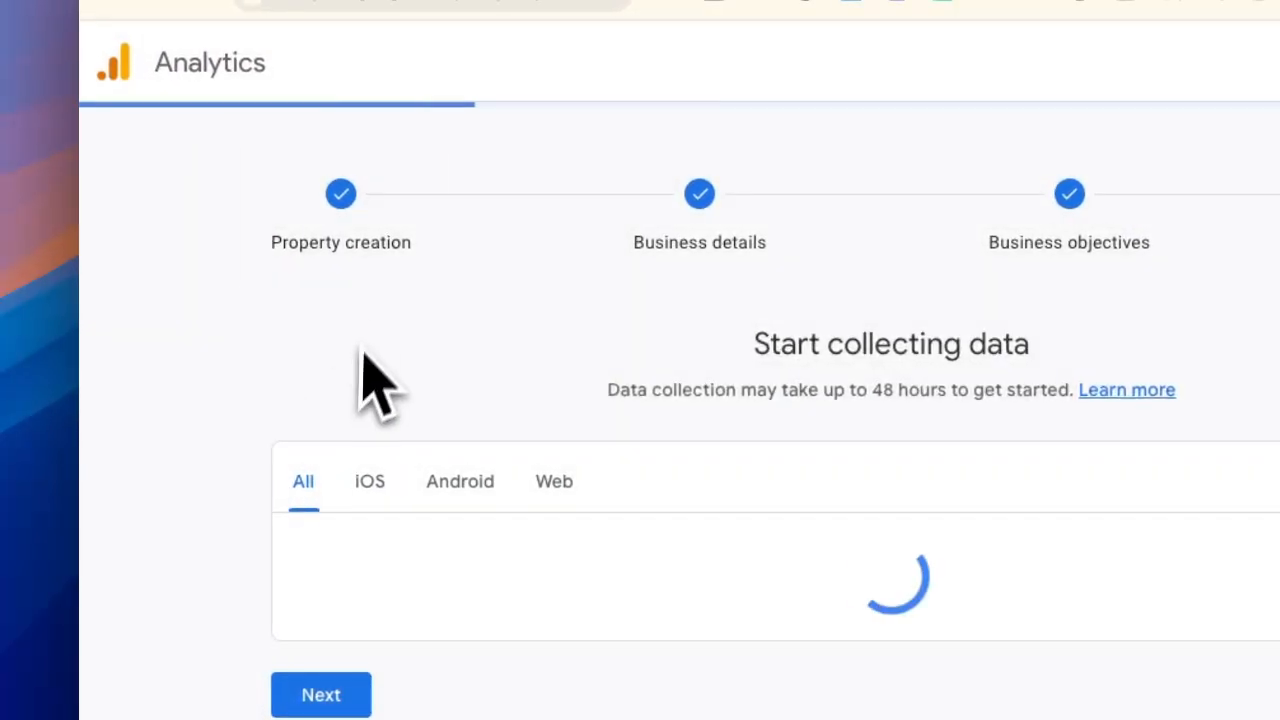